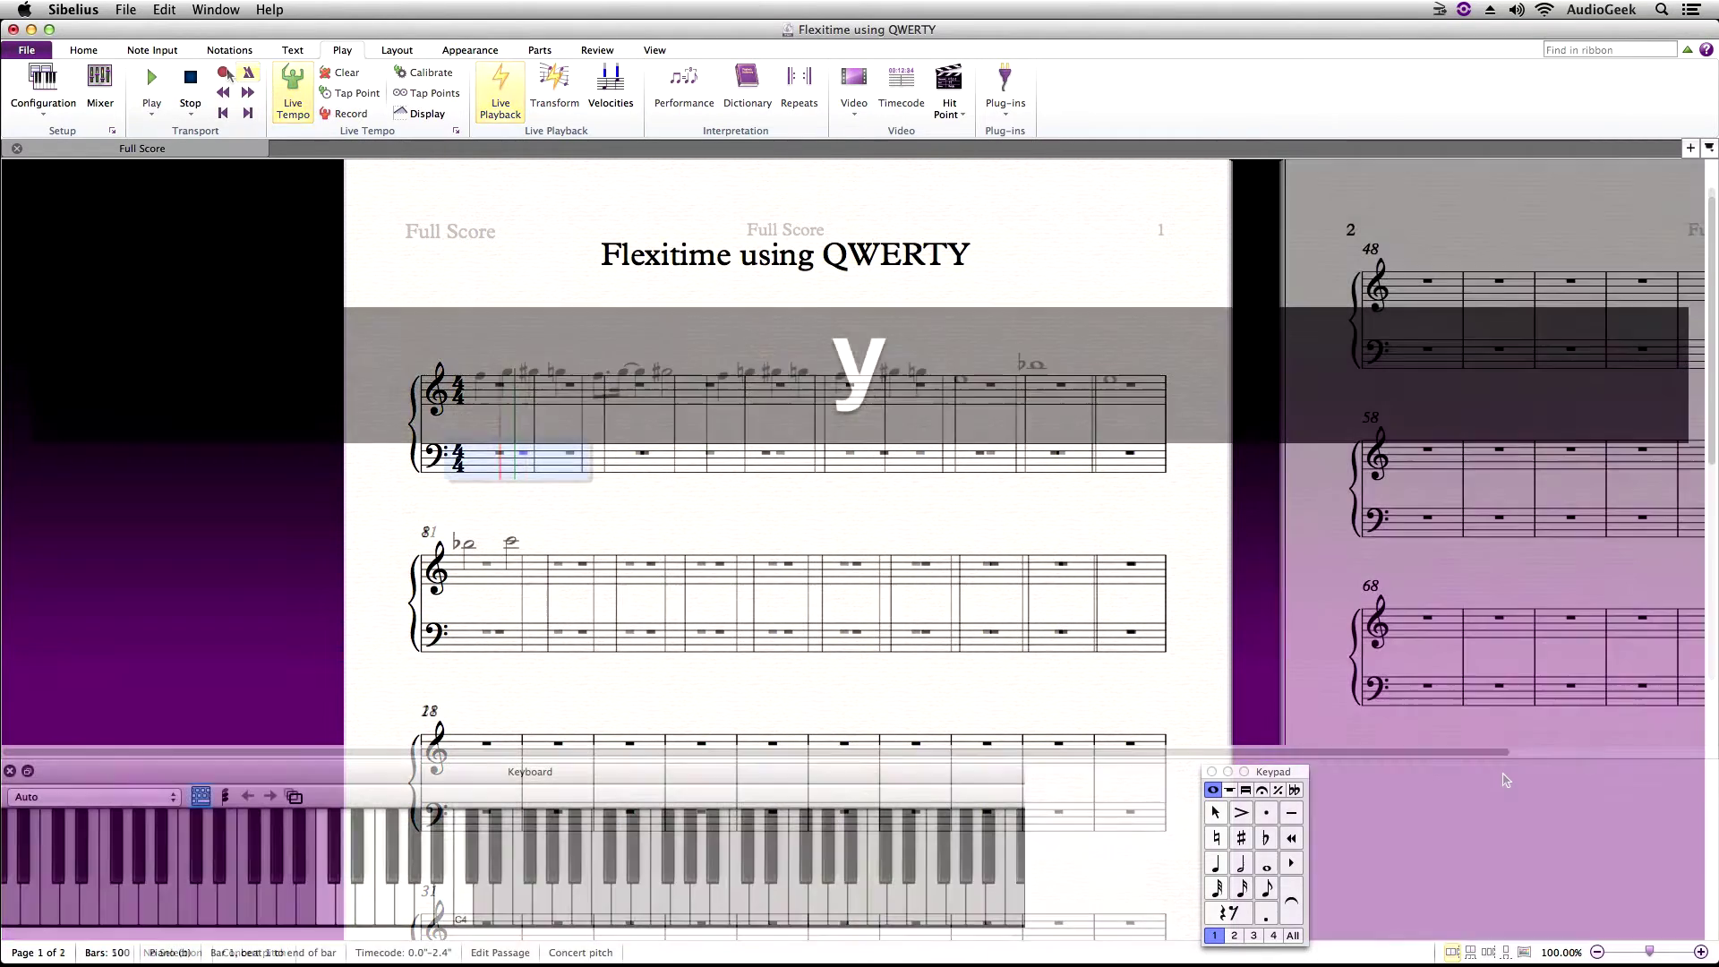
# Play a short melody on the K, Y and F letter keys.
pyautogui.press('k')
pyautogui.press('y')
pyautogui.press('f')
pyautogui.press('y')
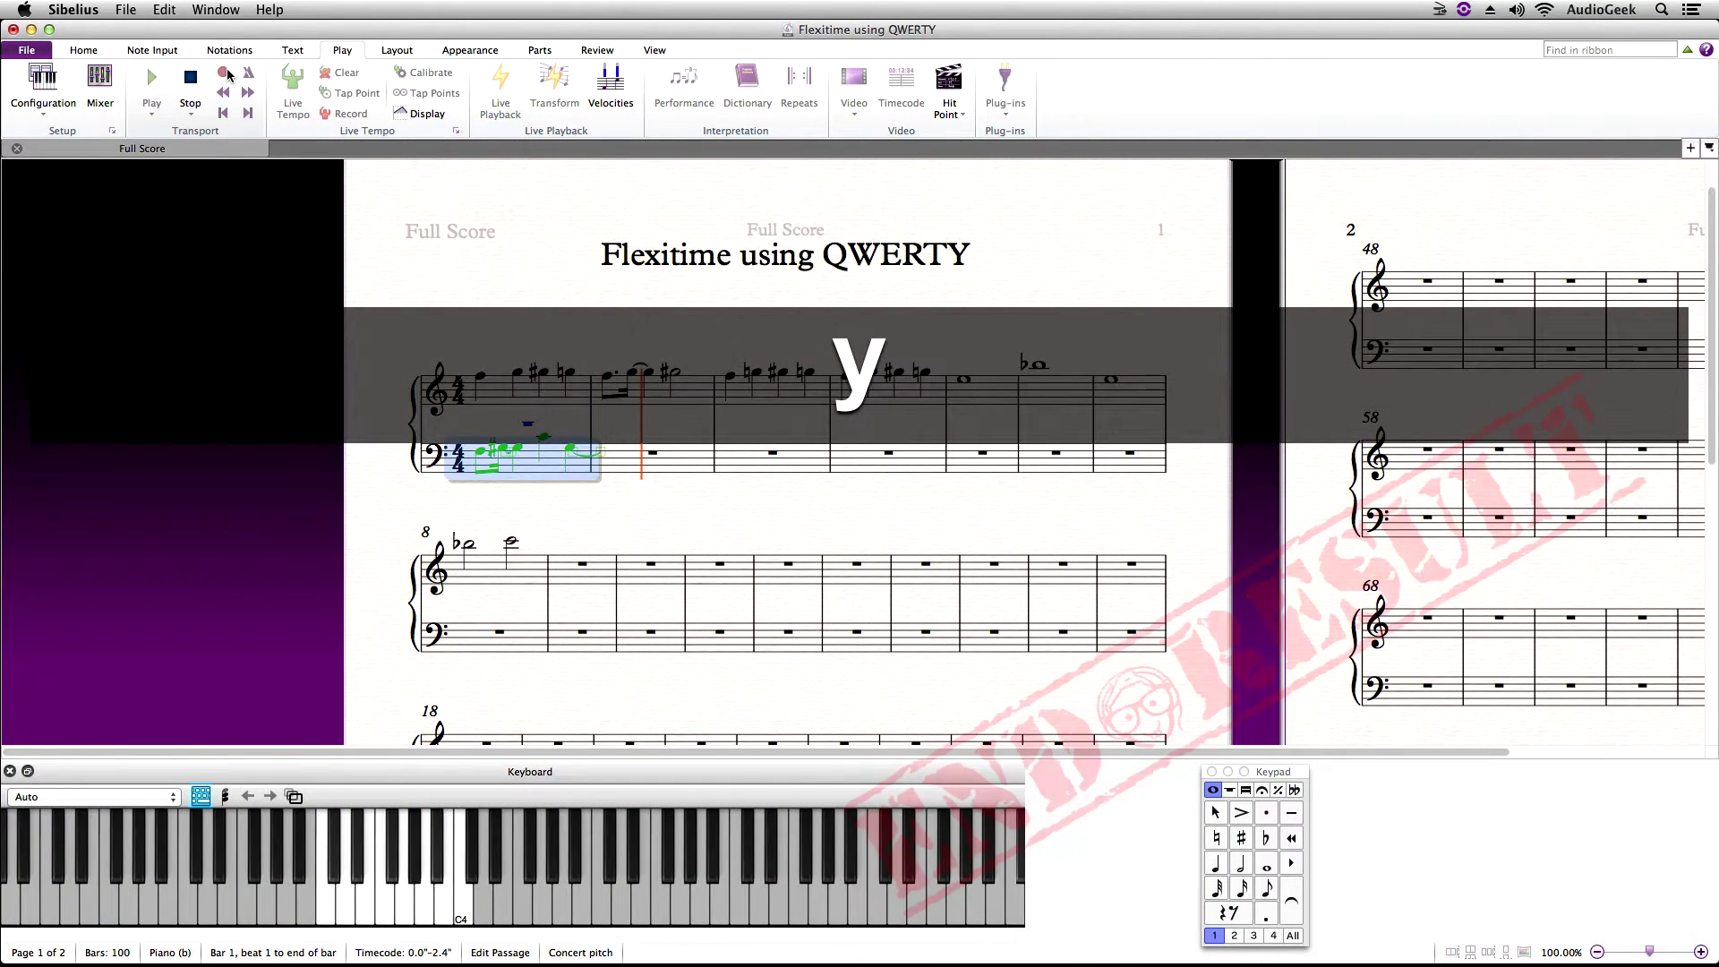
pyautogui.press('k')
pyautogui.press('f')
pyautogui.press('y')
pyautogui.press('f')
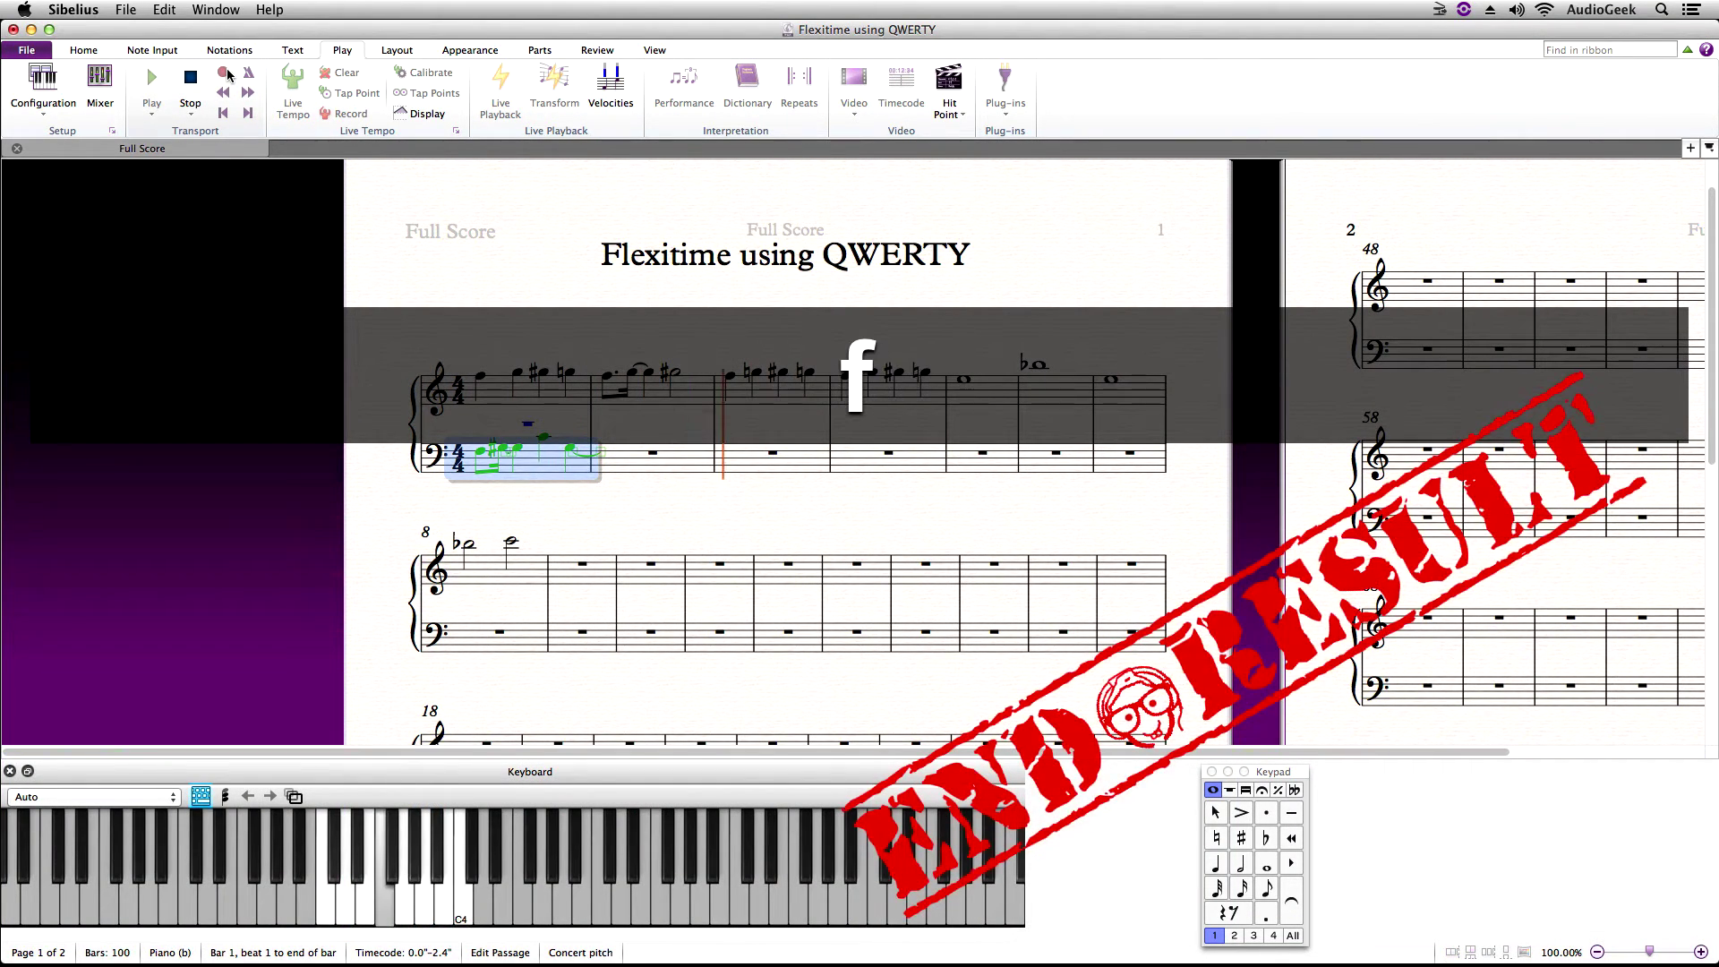
pyautogui.press('y')
pyautogui.press('k')
pyautogui.press('y')
pyautogui.press('f')
pyautogui.press('y')
pyautogui.press('k')
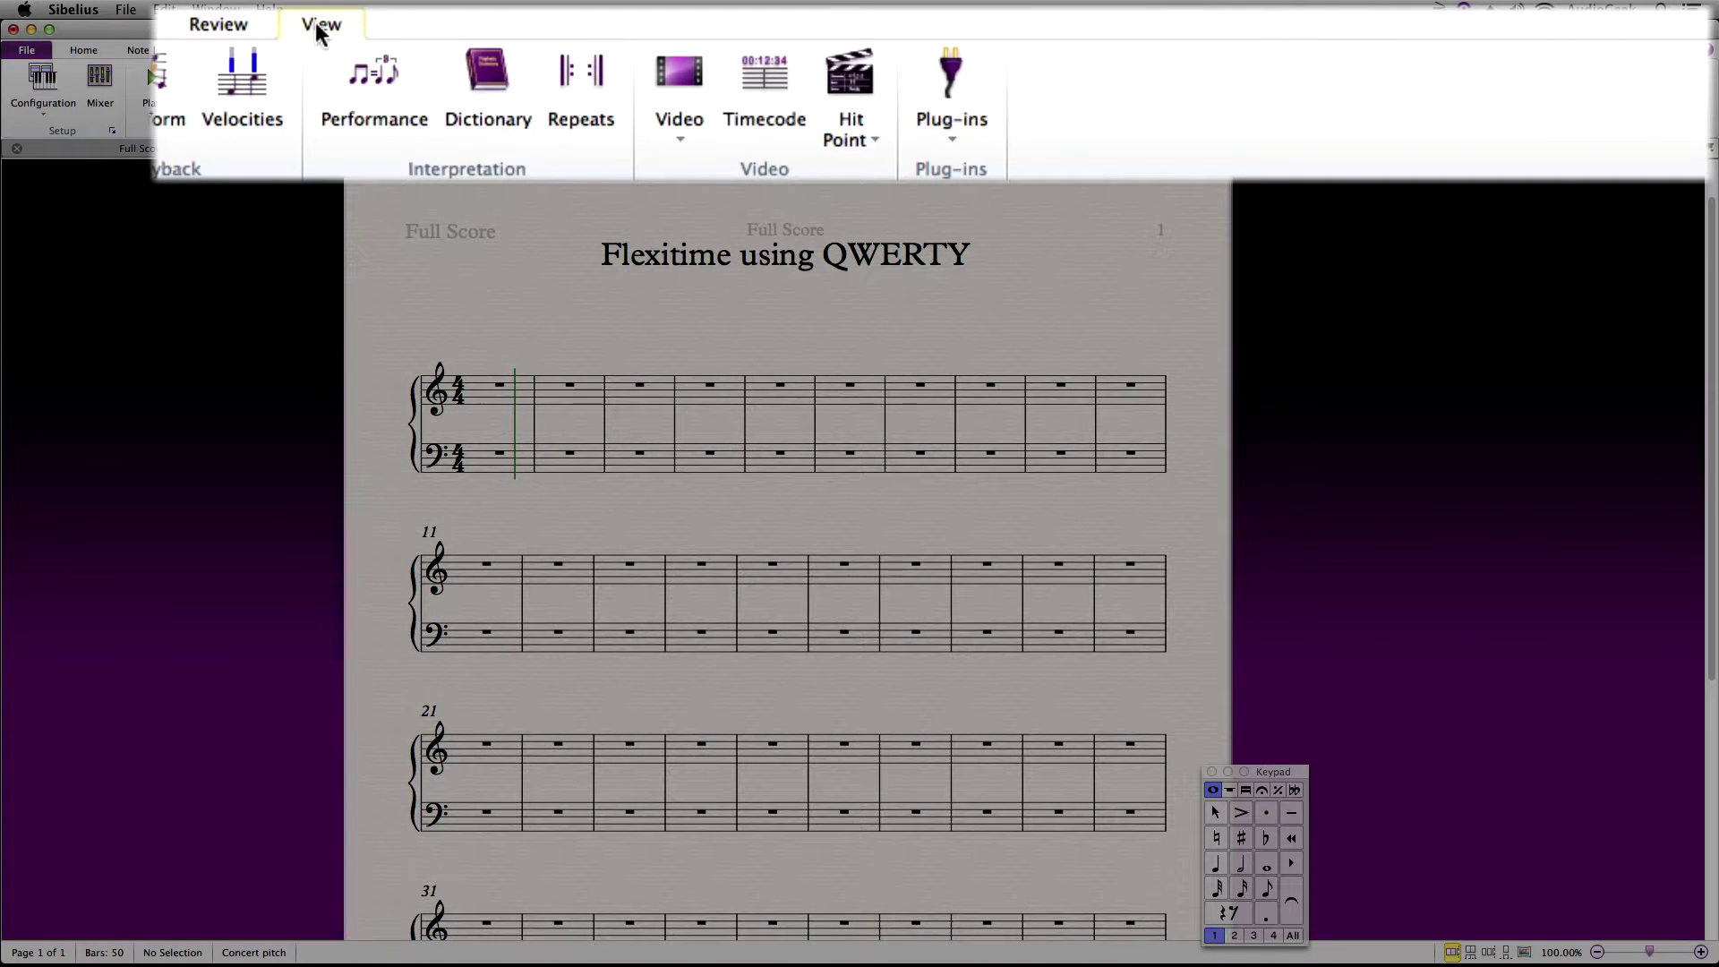
# Show the Keyboard panel from the View tab and toggle it with ⌥⌘B.
pyautogui.click(318, 26)
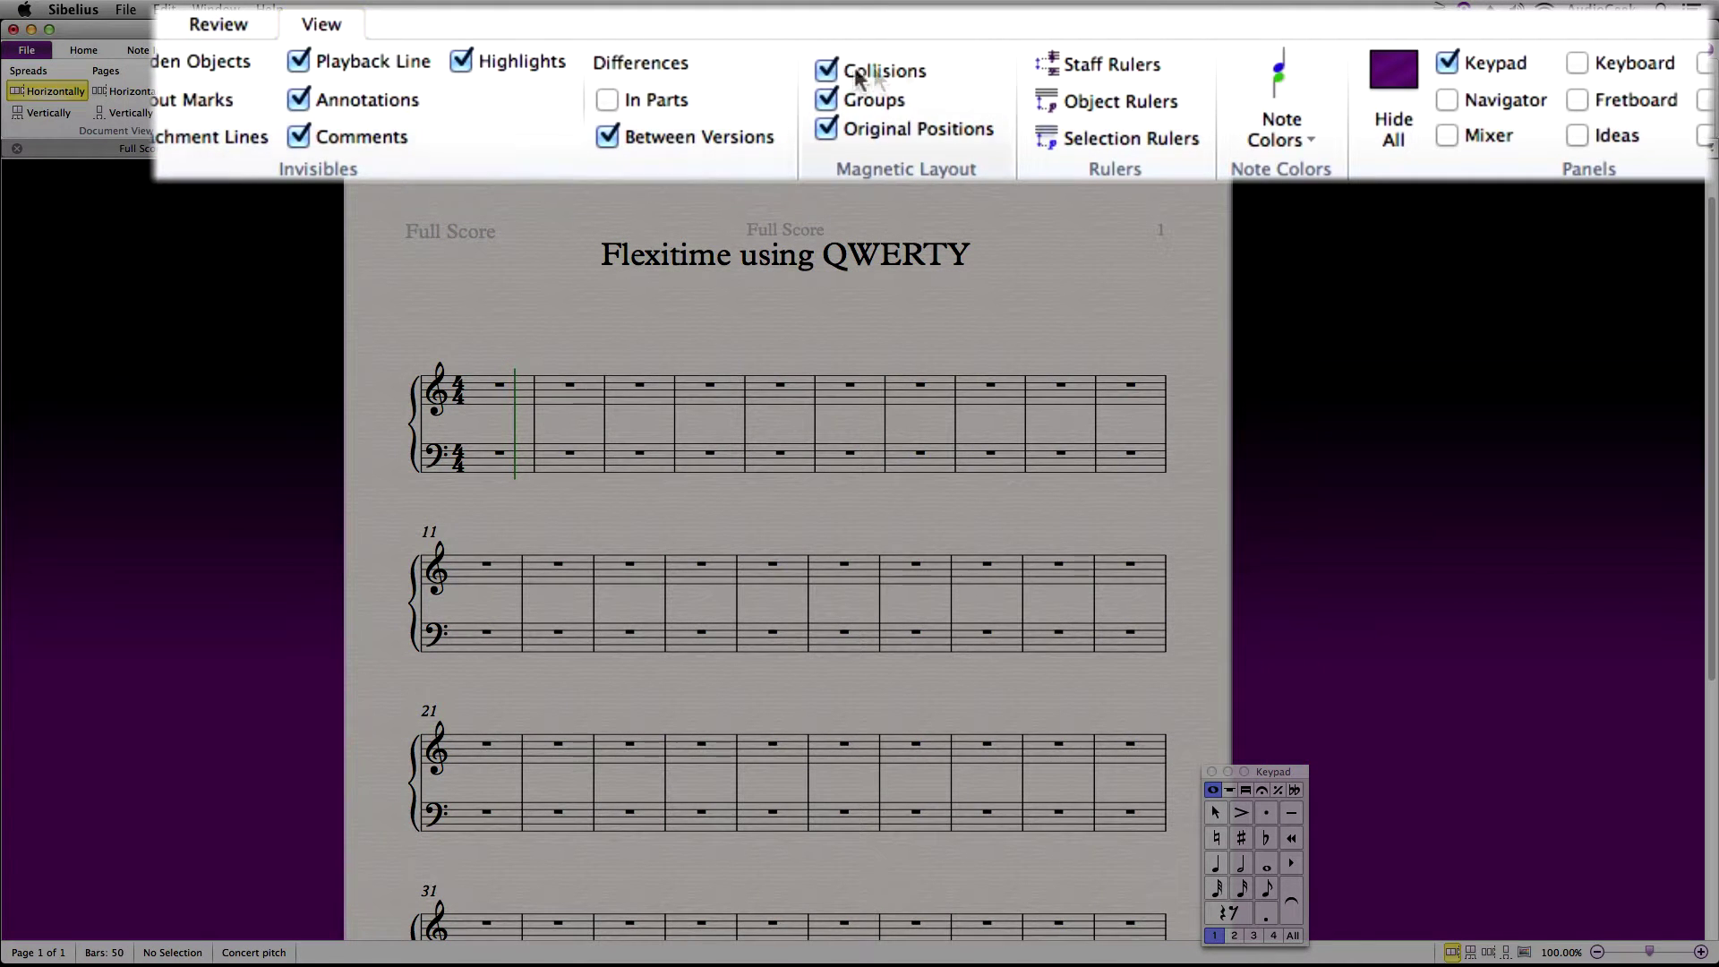
pyautogui.click(1575, 63)
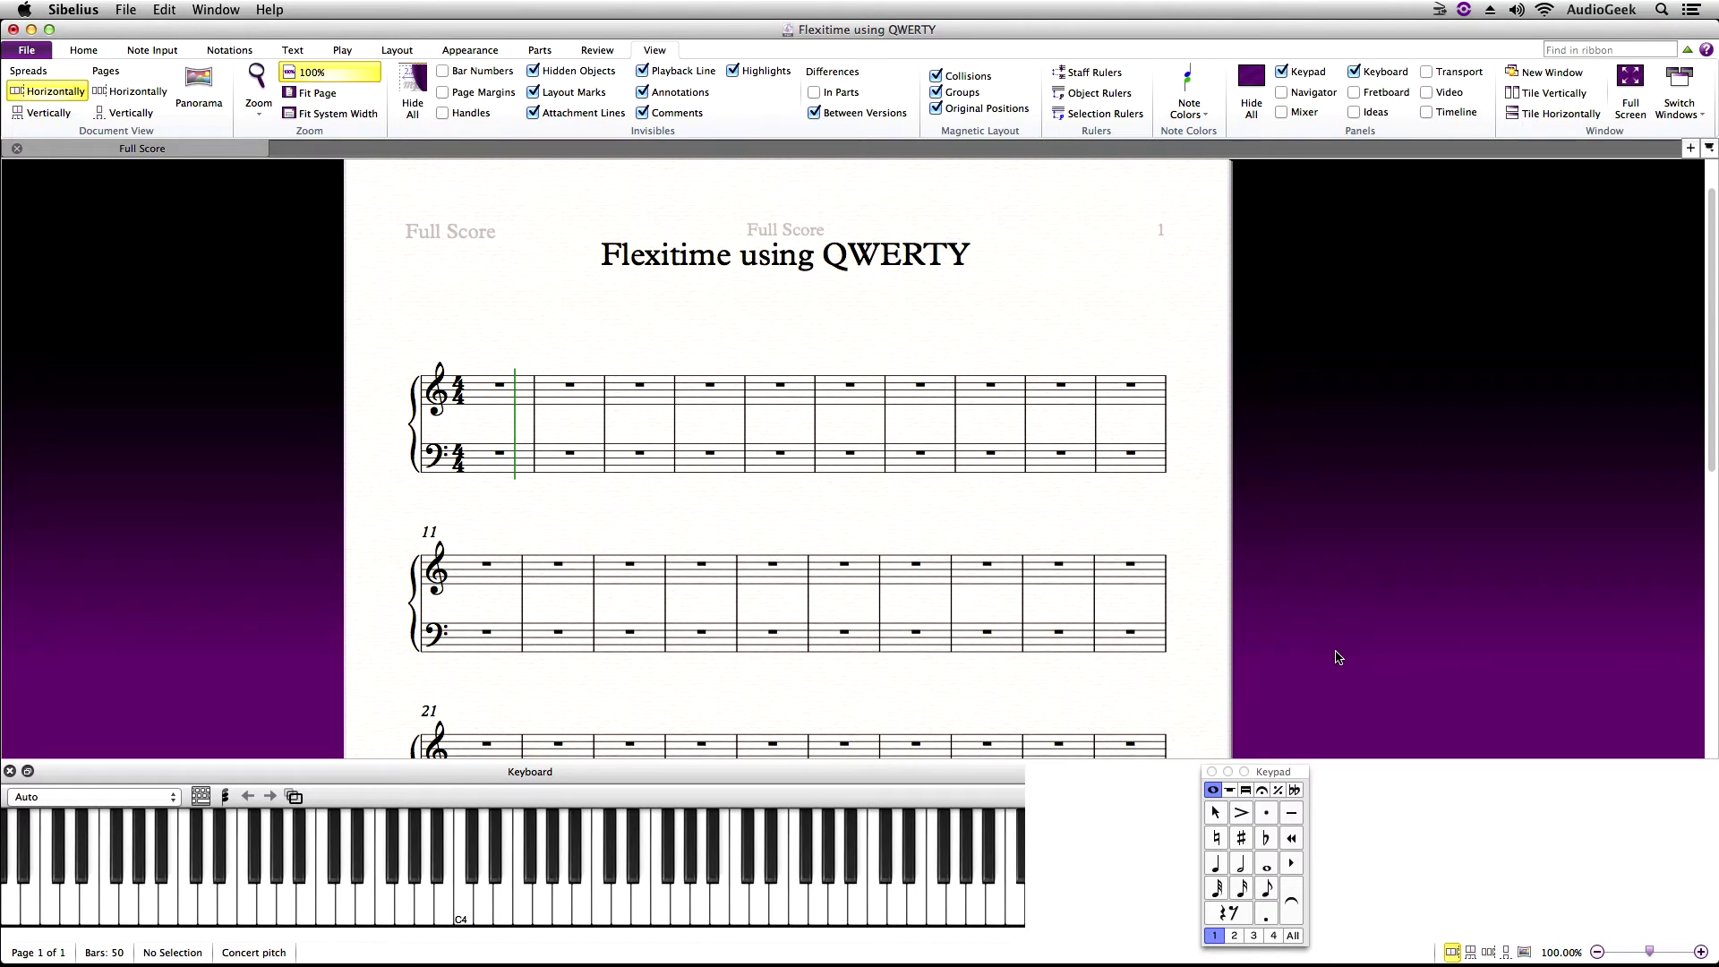
pyautogui.press('alt+super')
pyautogui.press('alt+super+b')
pyautogui.press('alt+super+b')
pyautogui.press('alt+super+b')
pyautogui.press('alt+super+b')
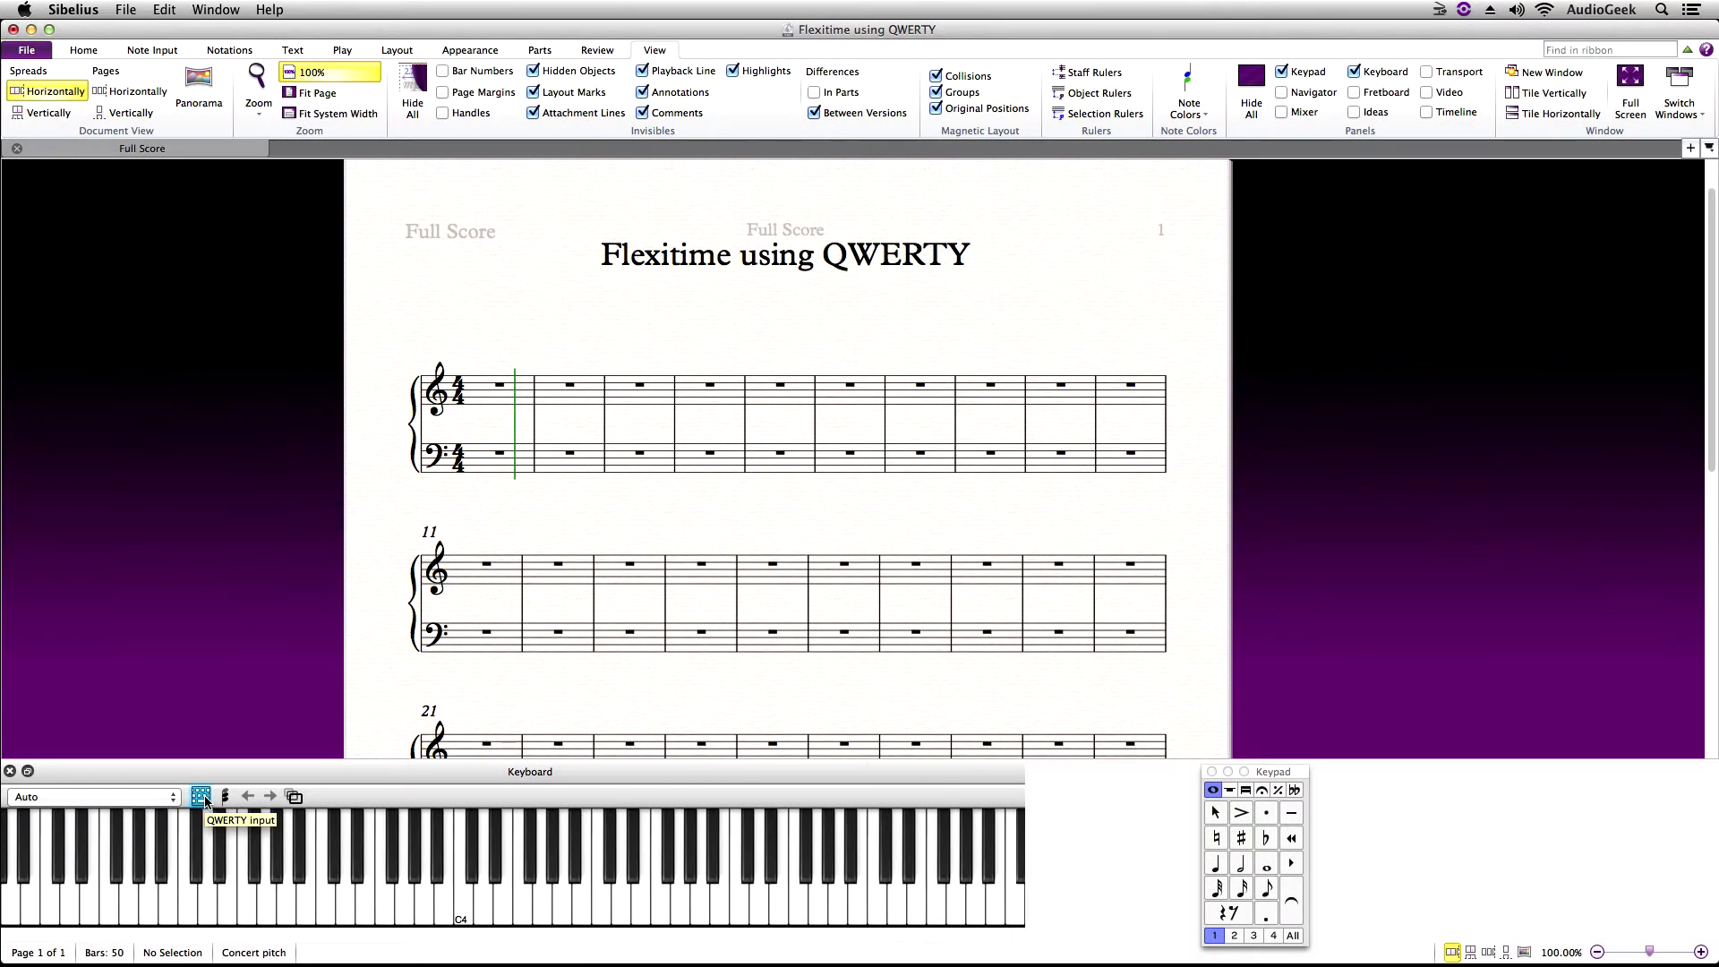
# Turn on QWERTY input mode and test the A, S and E keys.
pyautogui.click(205, 801)
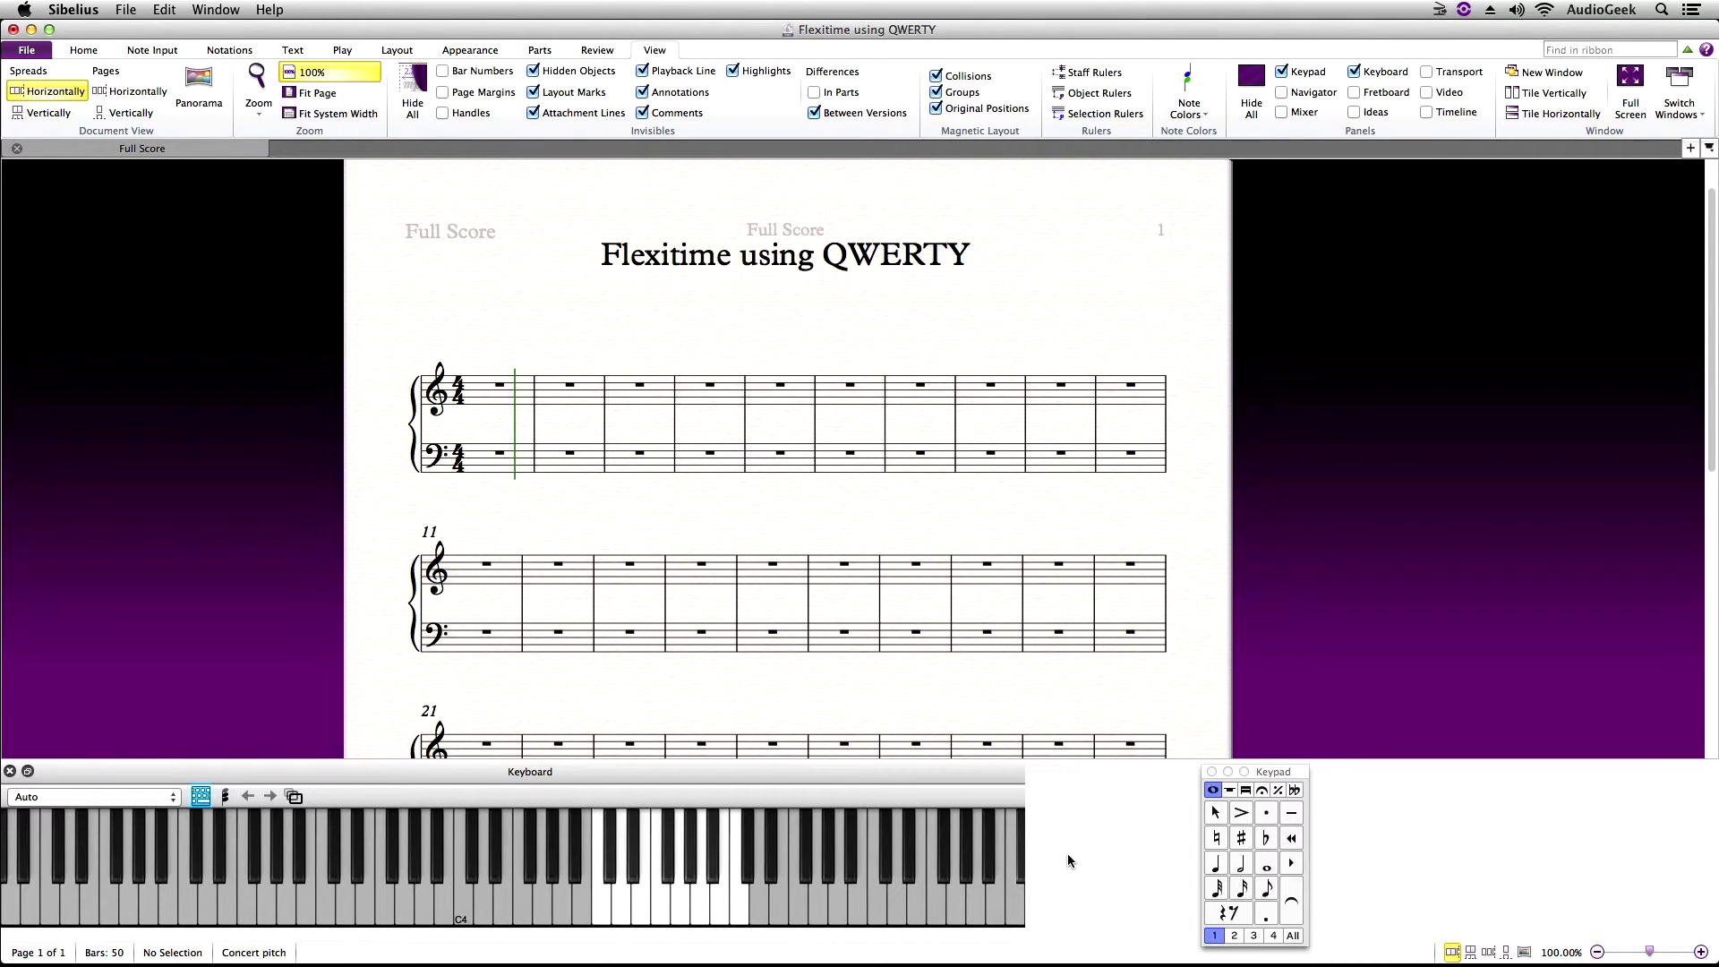
pyautogui.press('a')
pyautogui.press('a')
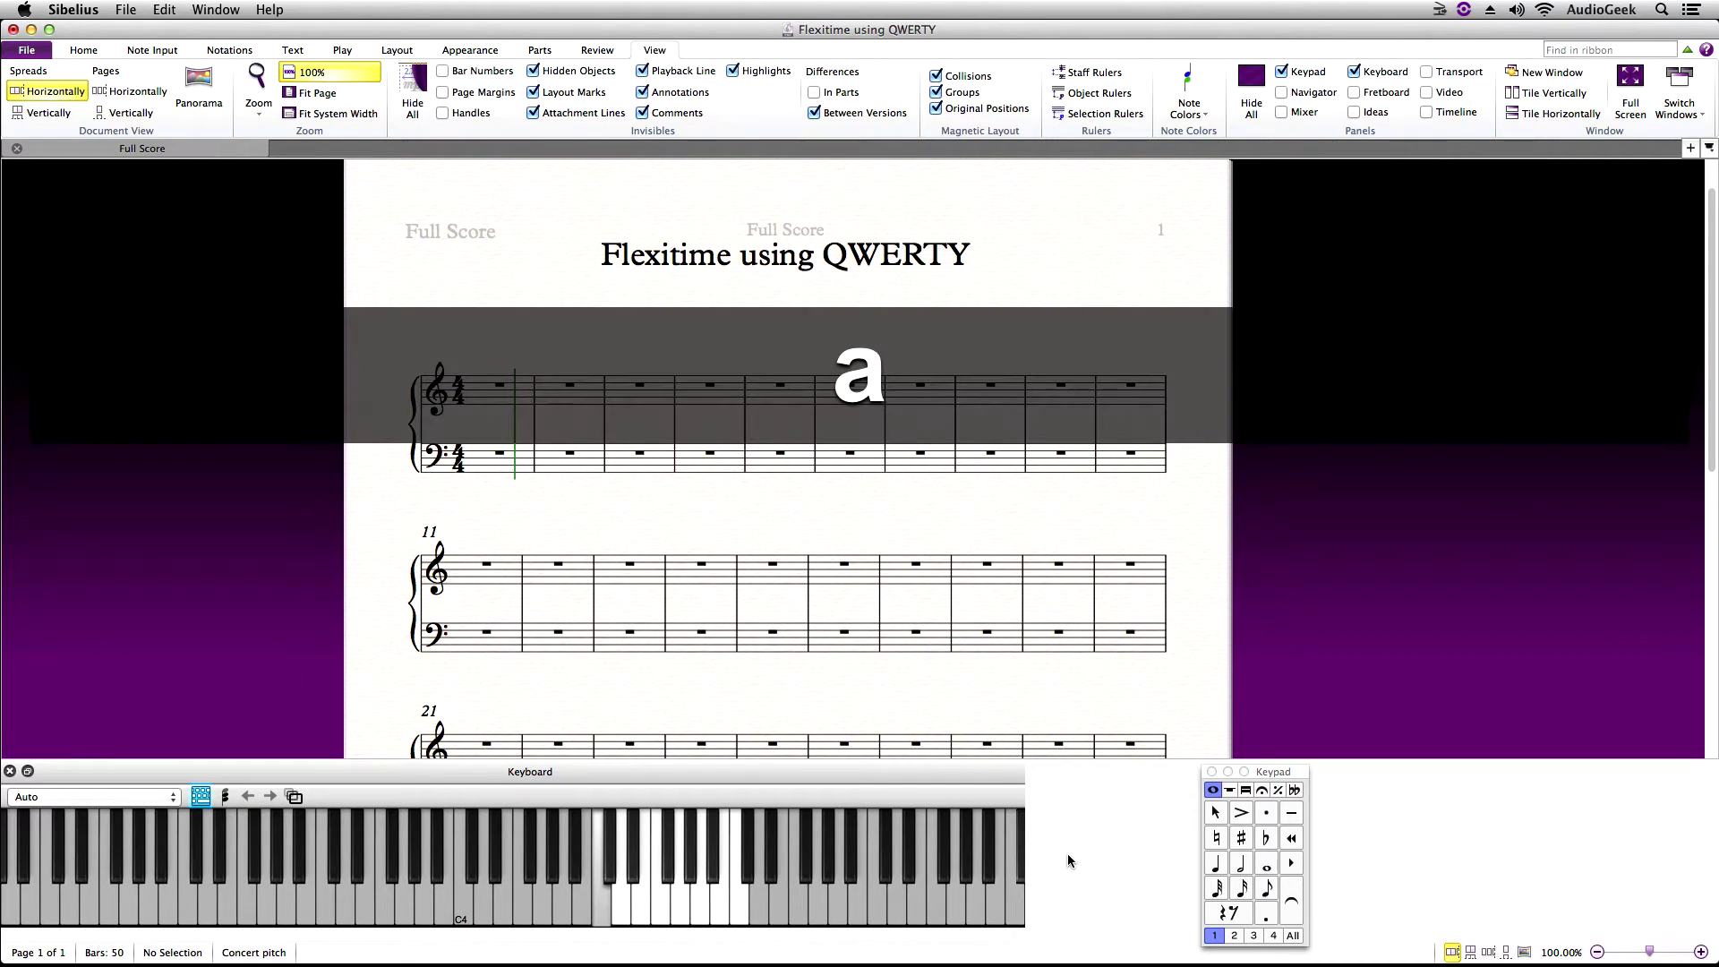
pyautogui.press('s')
pyautogui.press('e')
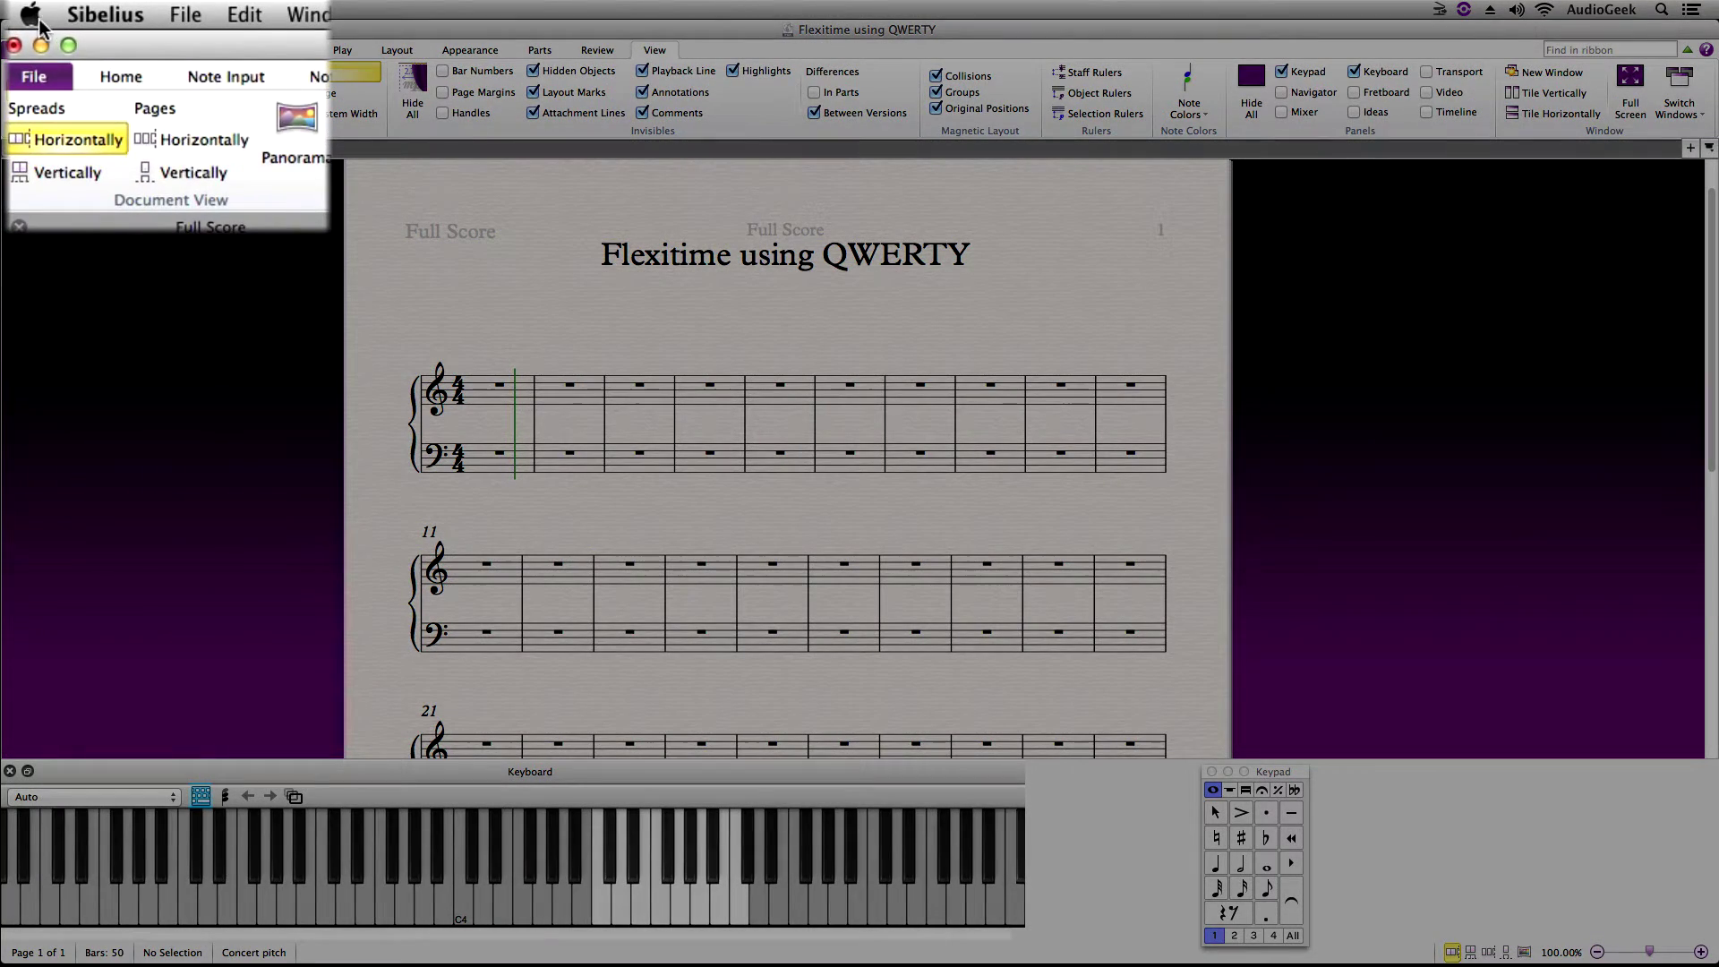
# Set Key Repeat to Off in System Preferences' Keyboard pane and close the window.
pyautogui.click(30, 12)
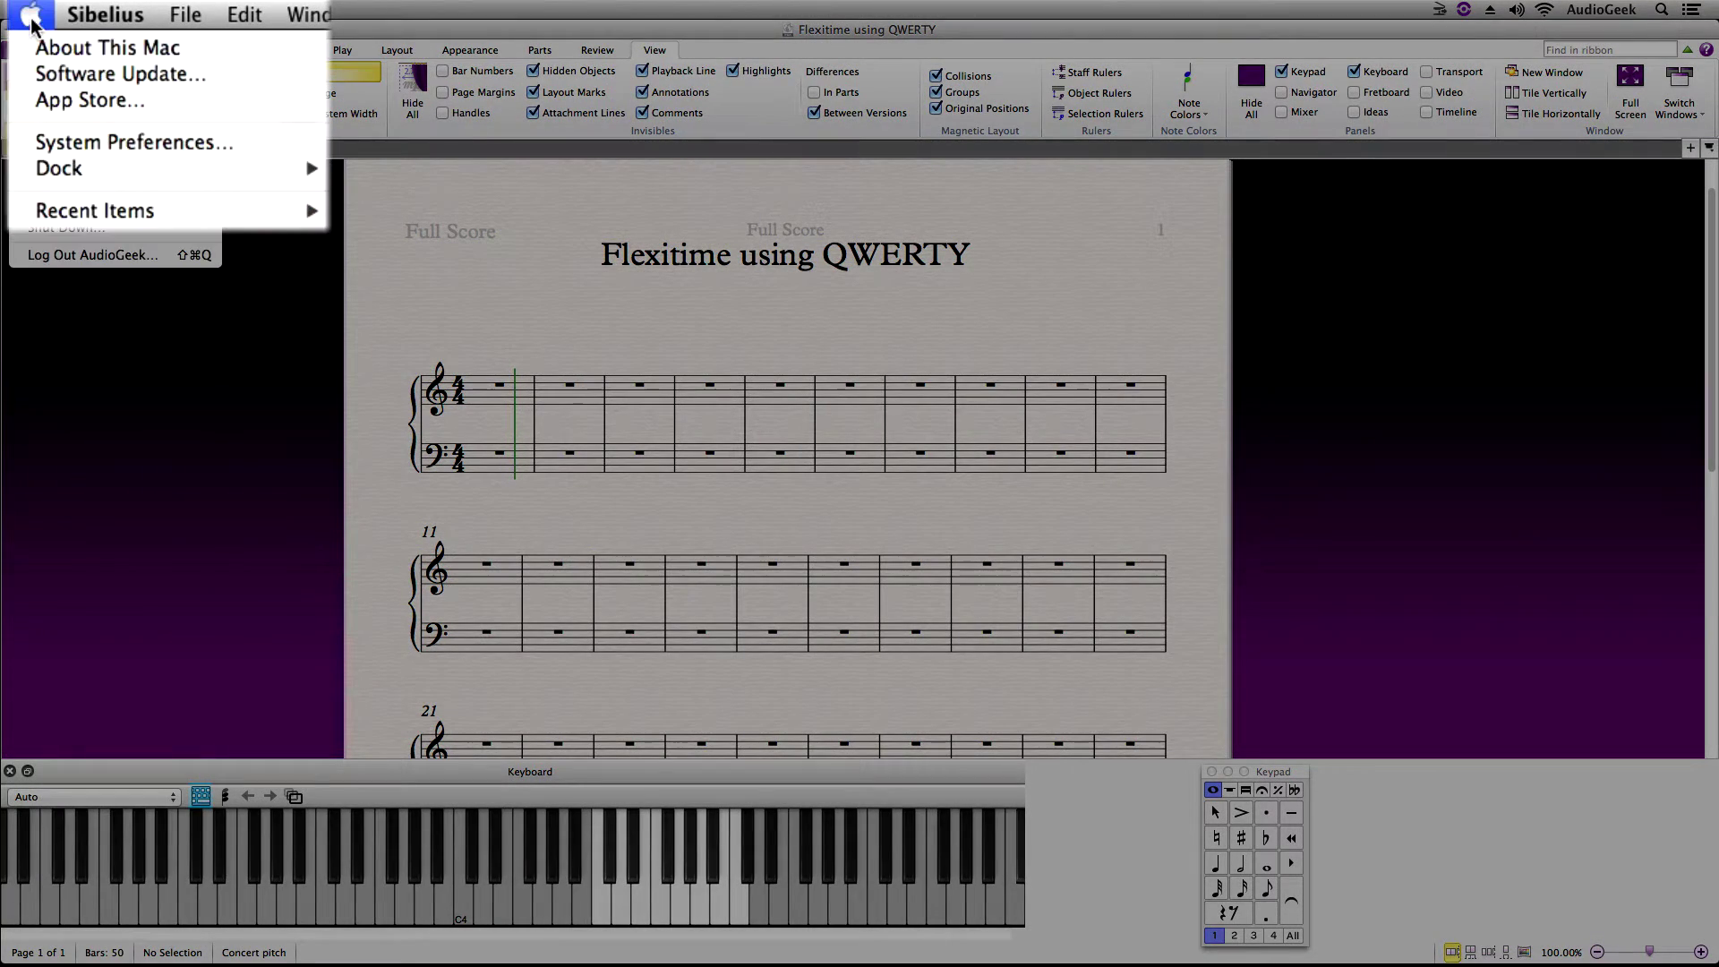
pyautogui.click(71, 96)
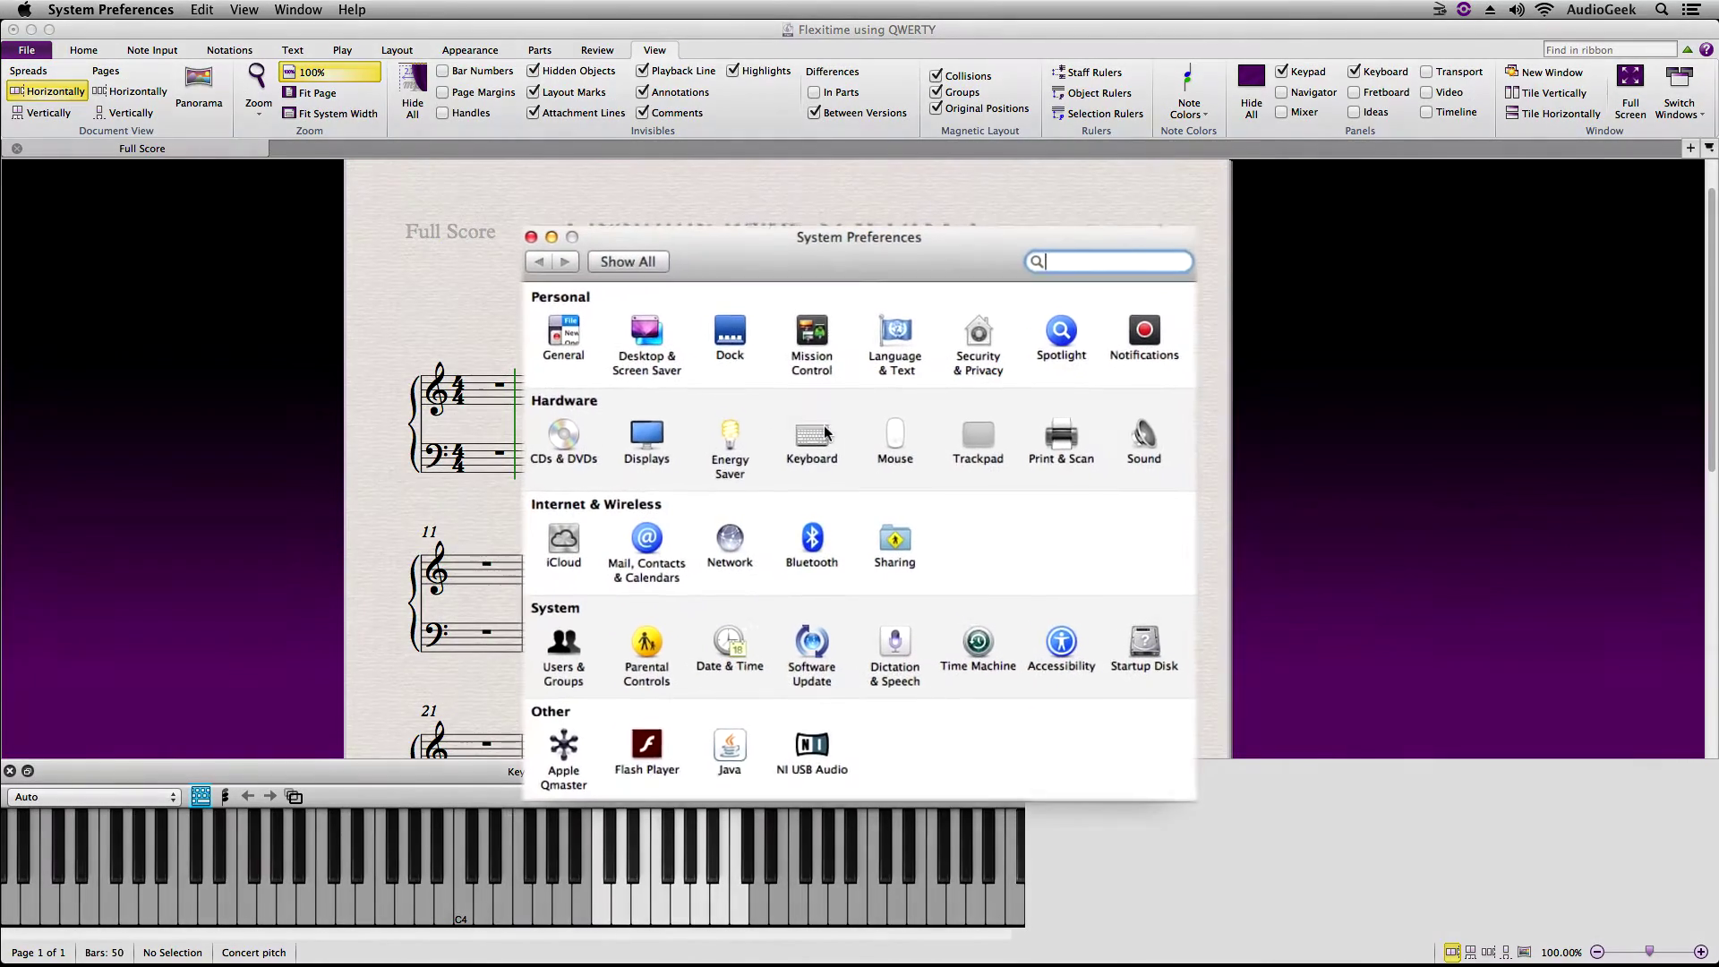
pyautogui.click(818, 431)
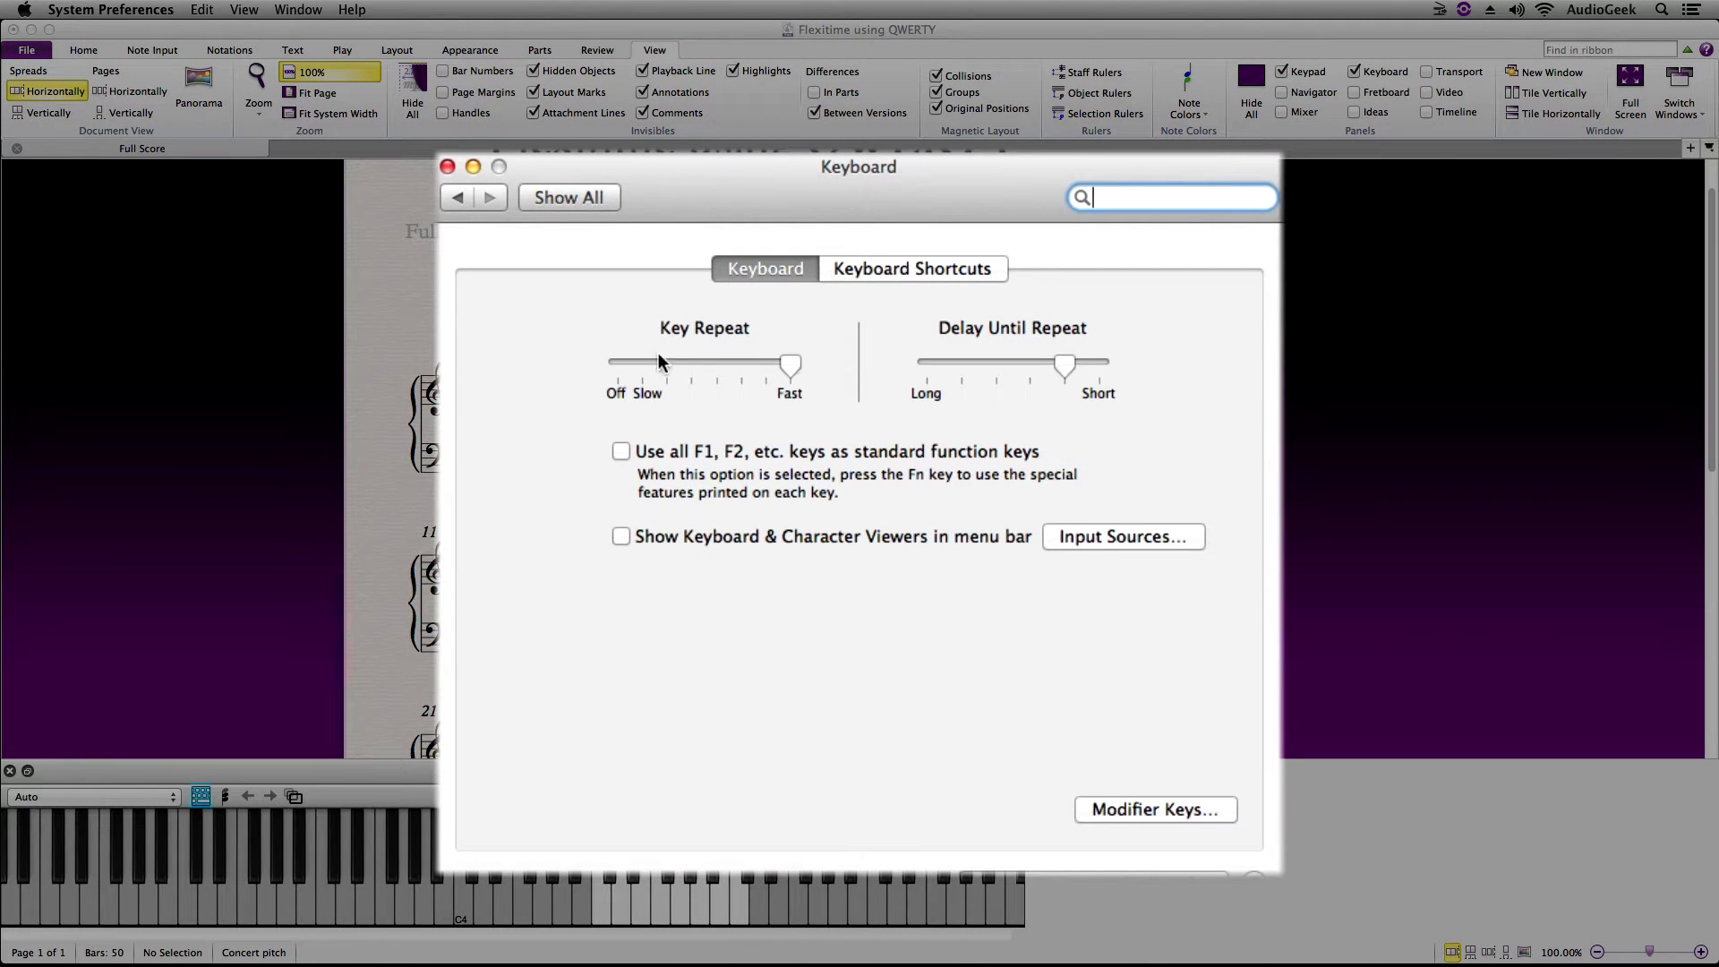
pyautogui.moveTo(793, 369); pyautogui.dragTo(614, 375)
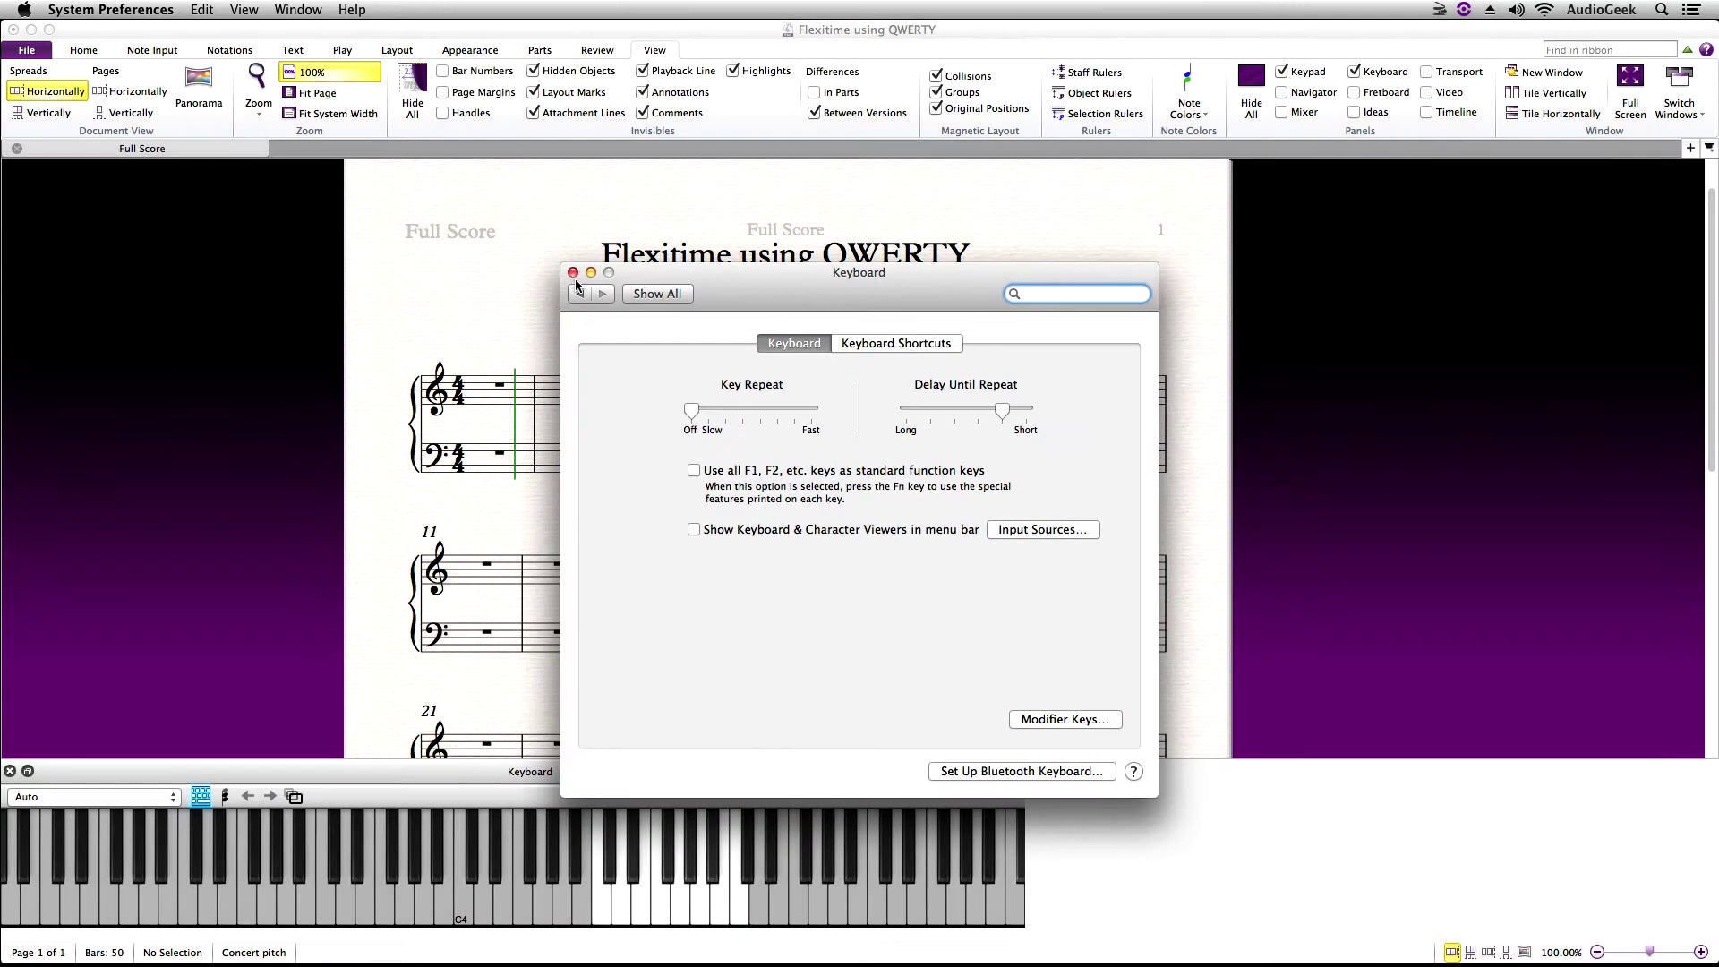
pyautogui.click(573, 273)
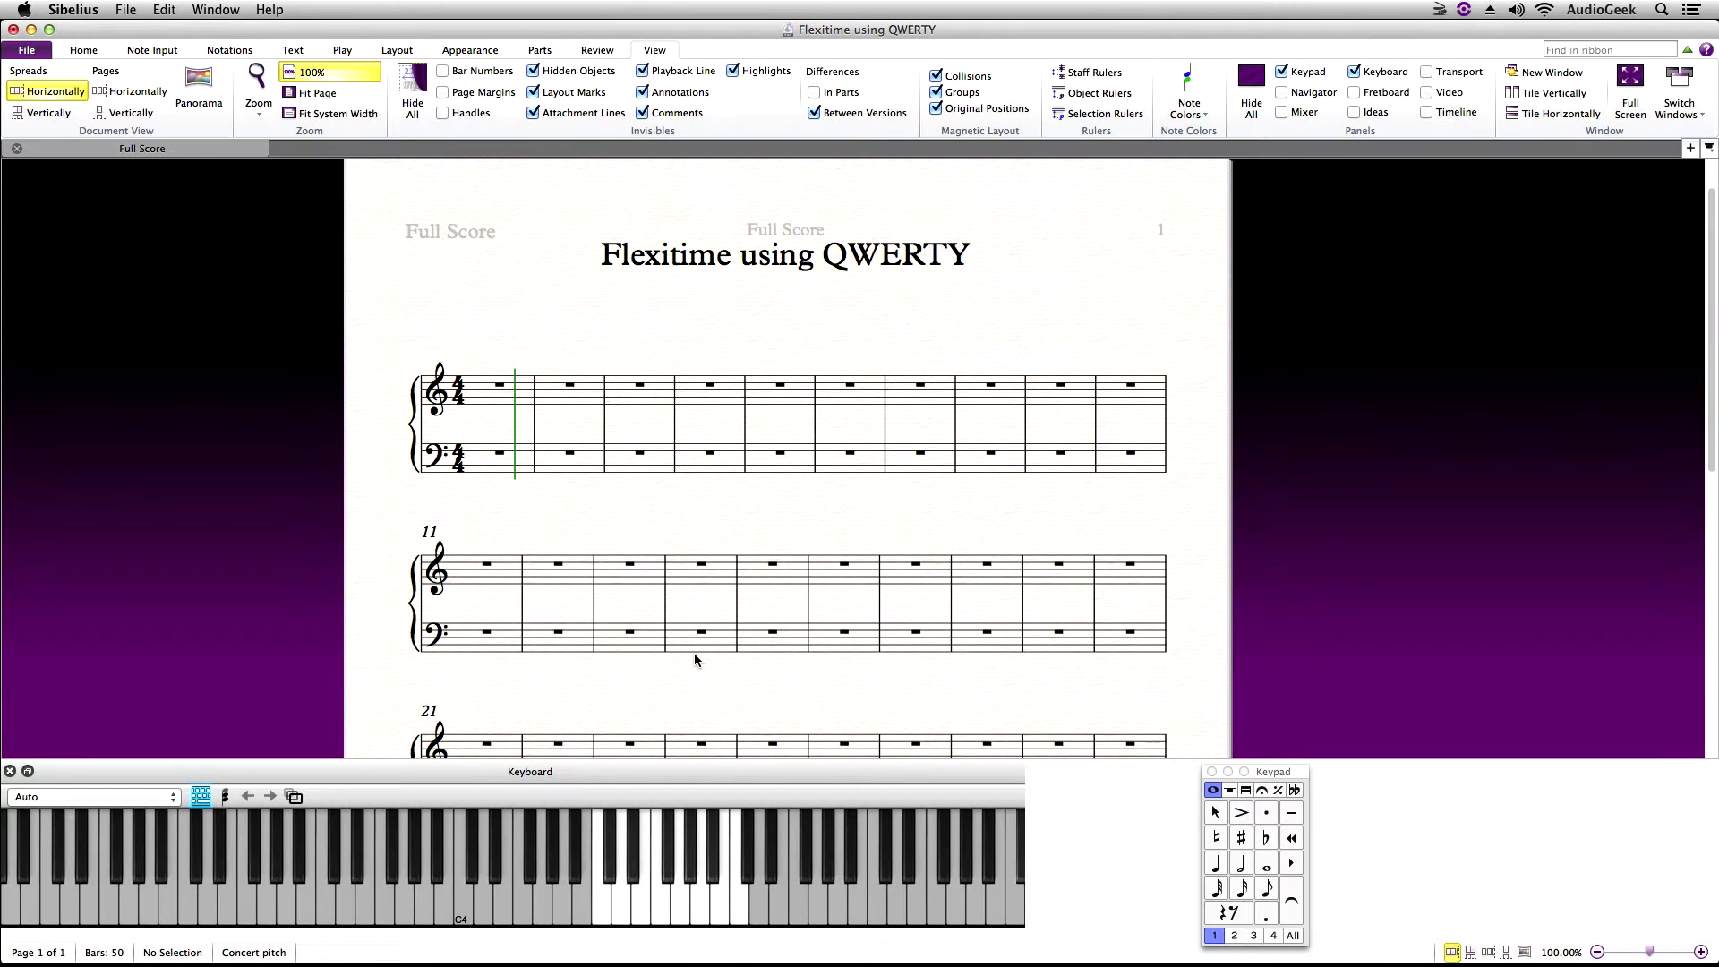
# Test single notes on A, S and E, then select treble bar 1 from the Play tab.
pyautogui.press('a')
pyautogui.press('s')
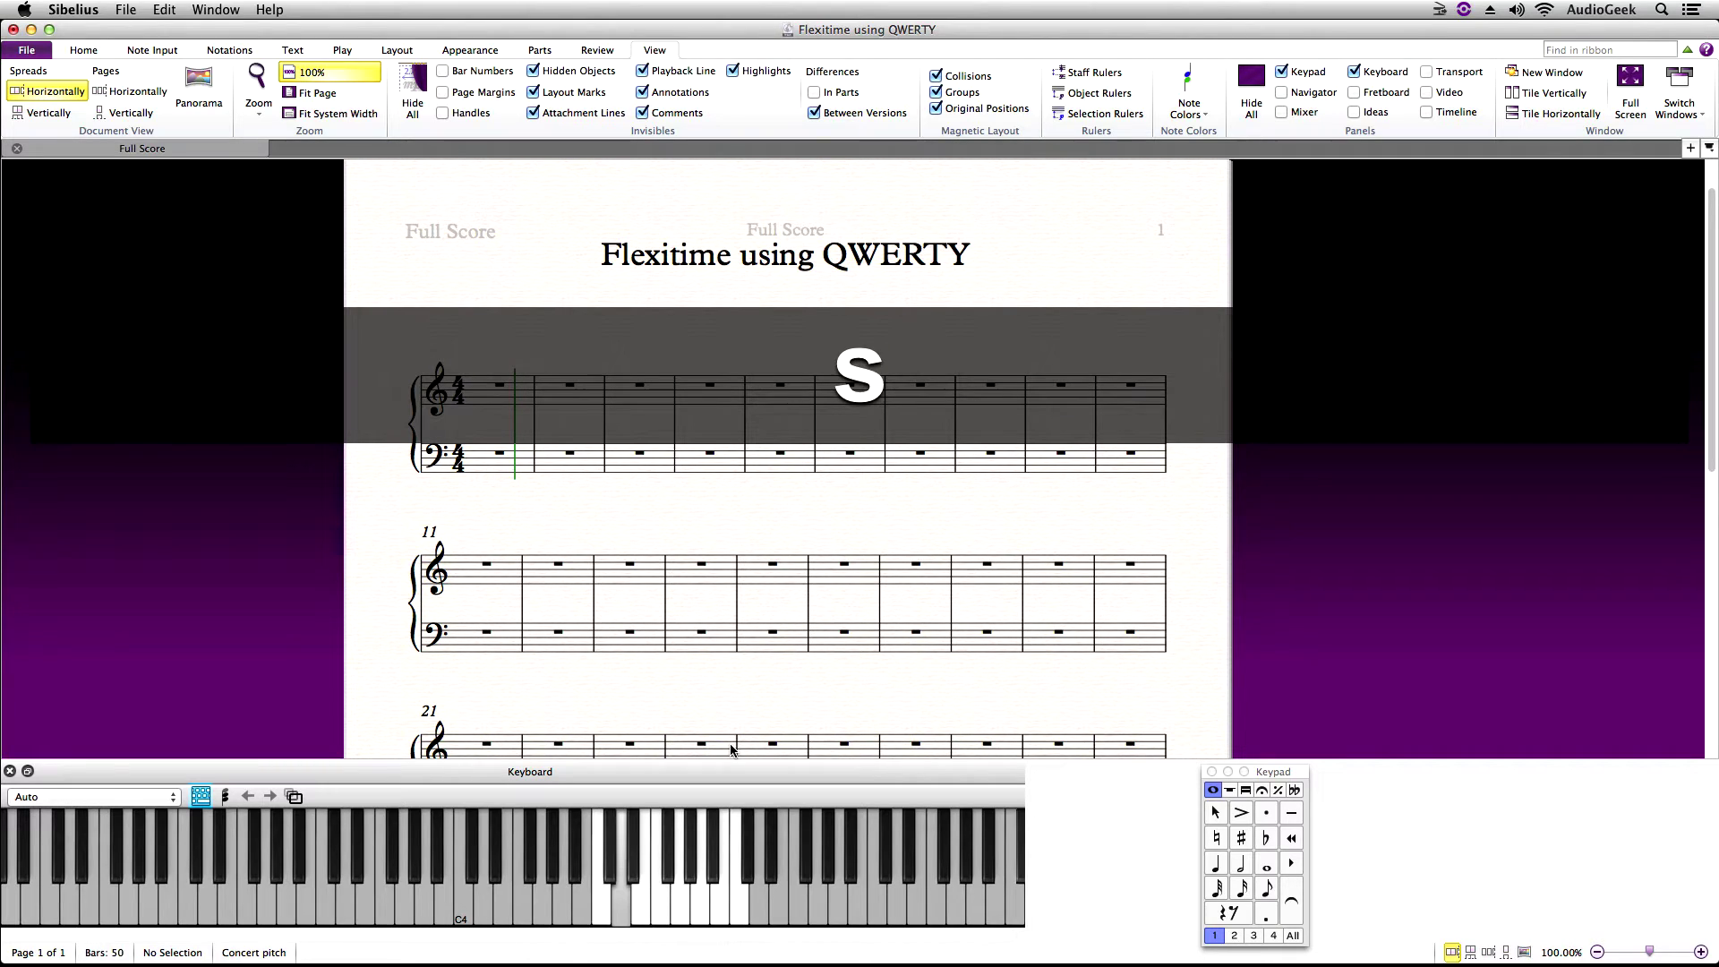
pyautogui.press('e')
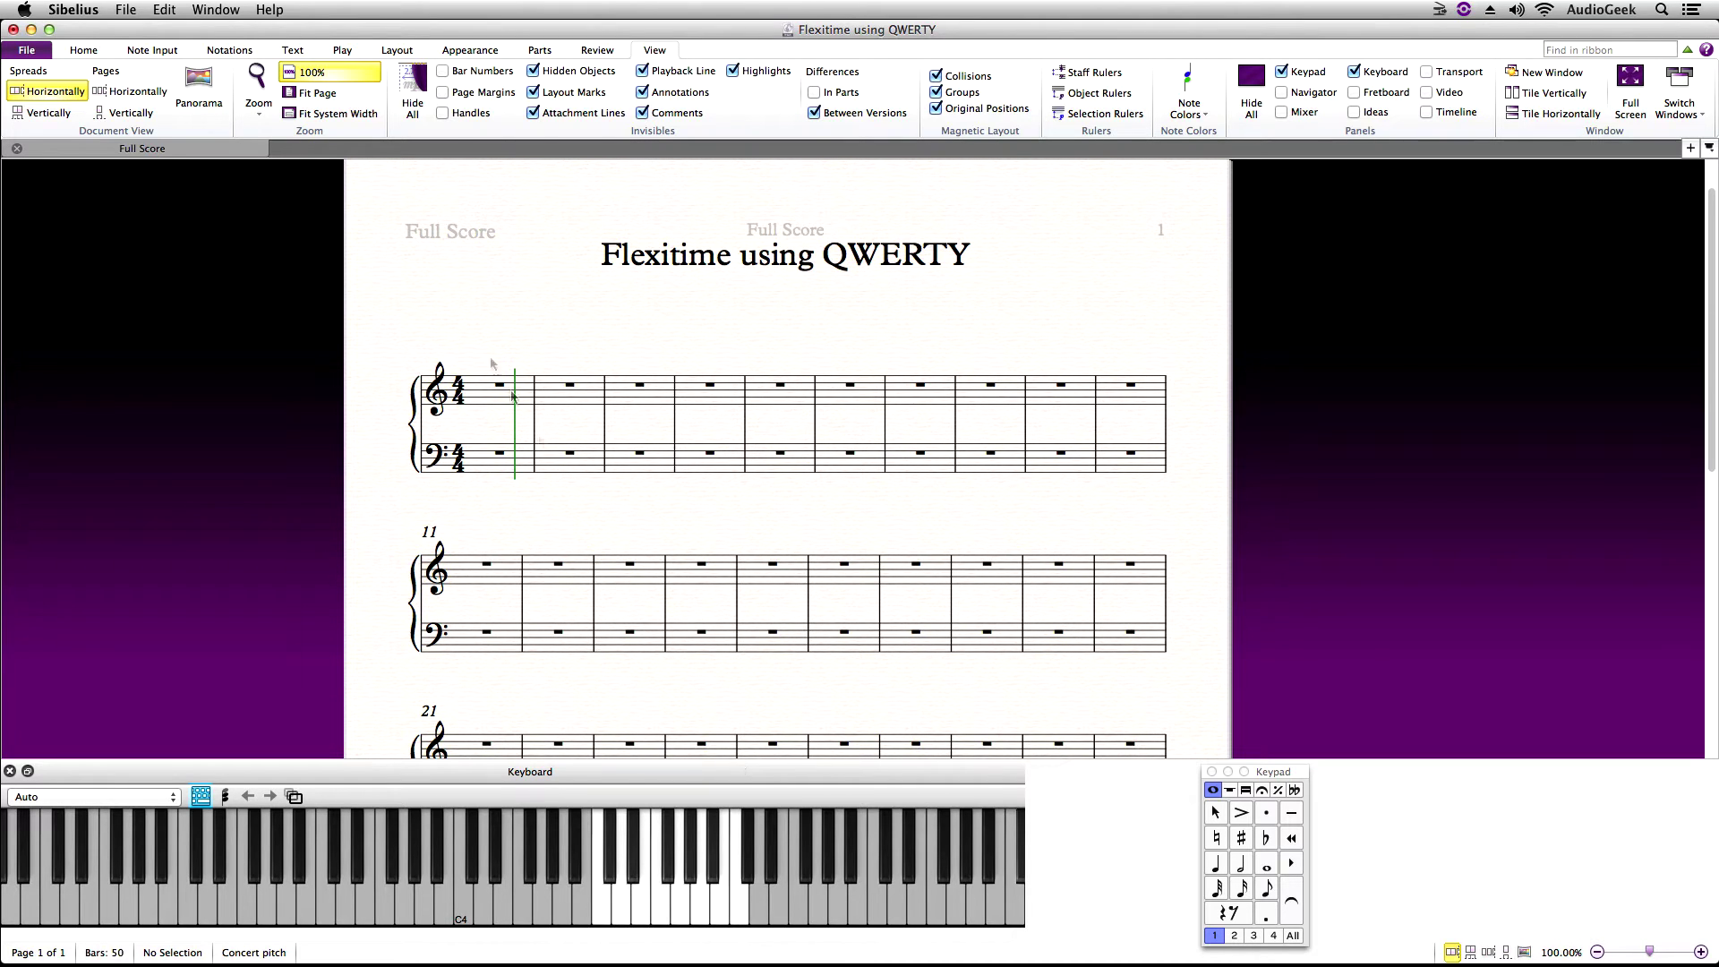
pyautogui.click(340, 51)
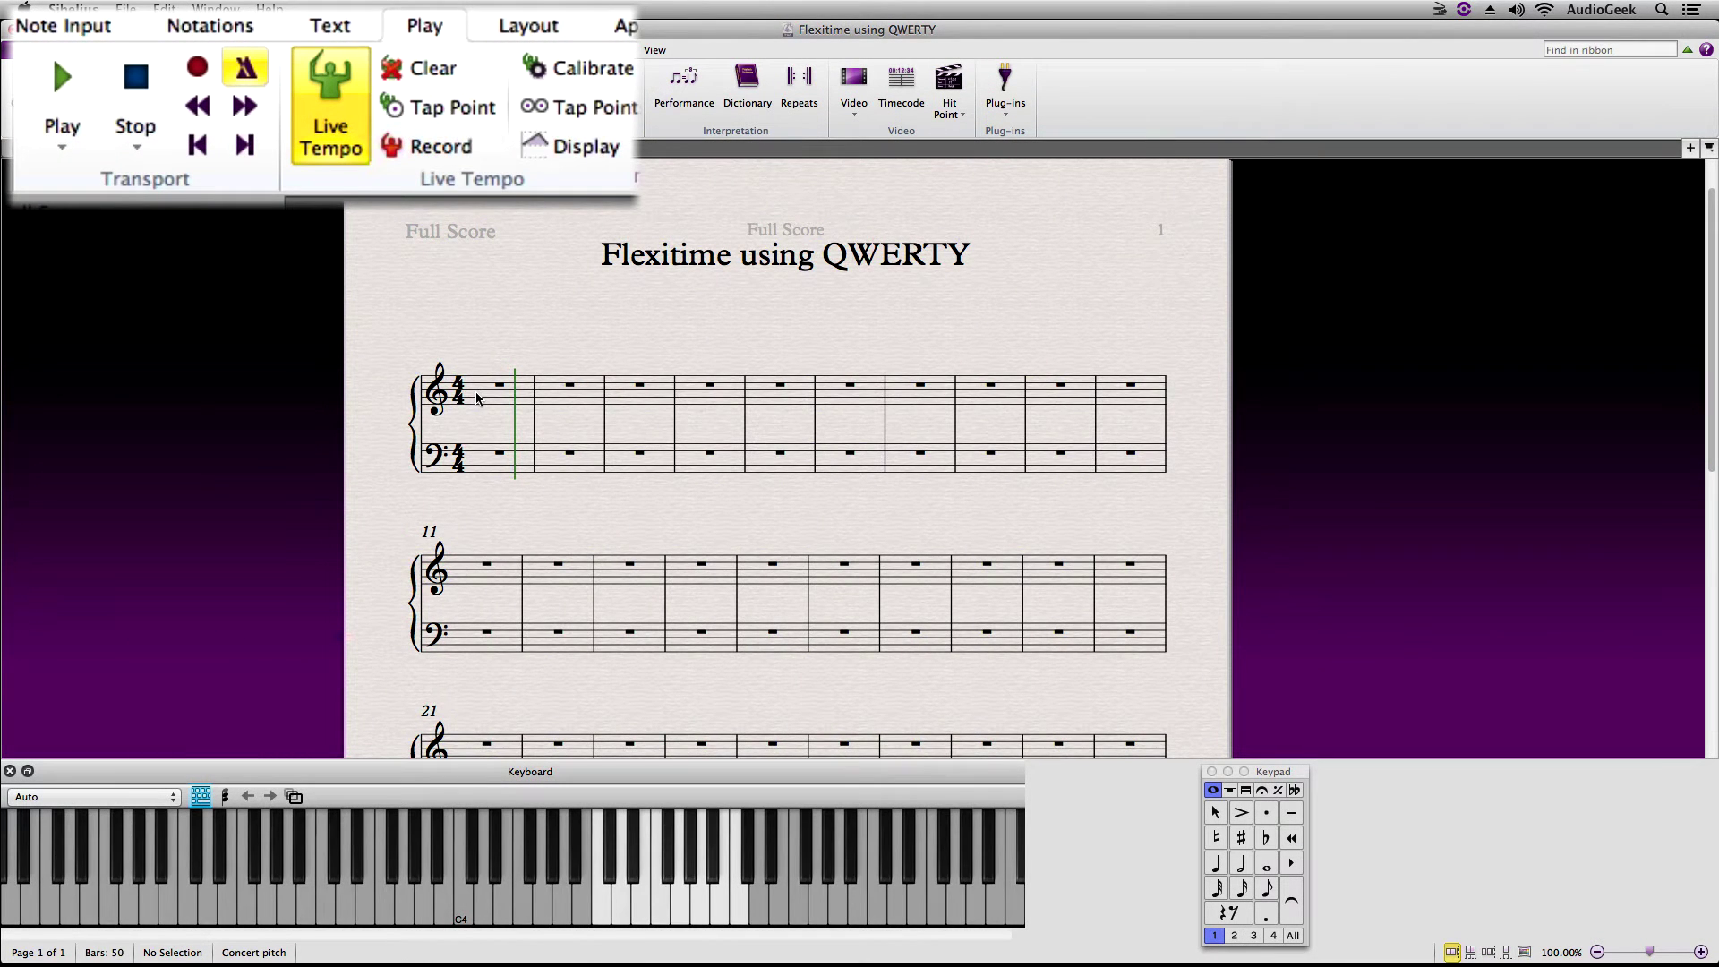
pyautogui.click(477, 398)
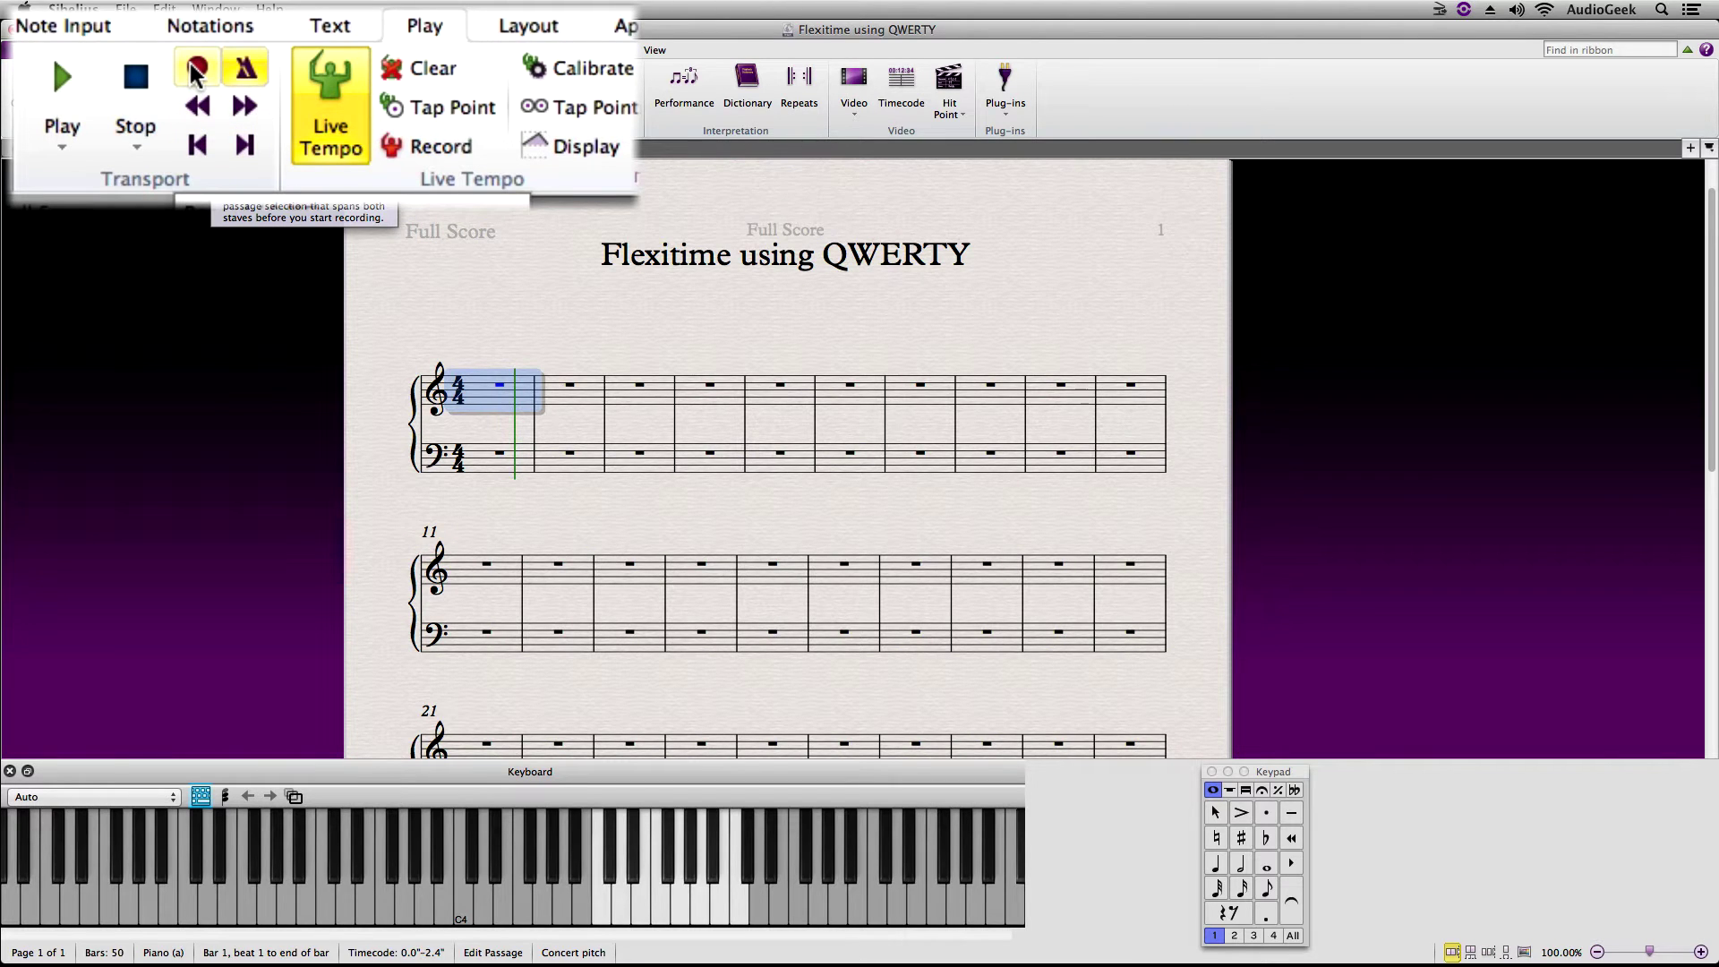
# Start Flexi-time recording from bar 1 and play the F, G, Y melody through bar 3.
pyautogui.click(221, 74)
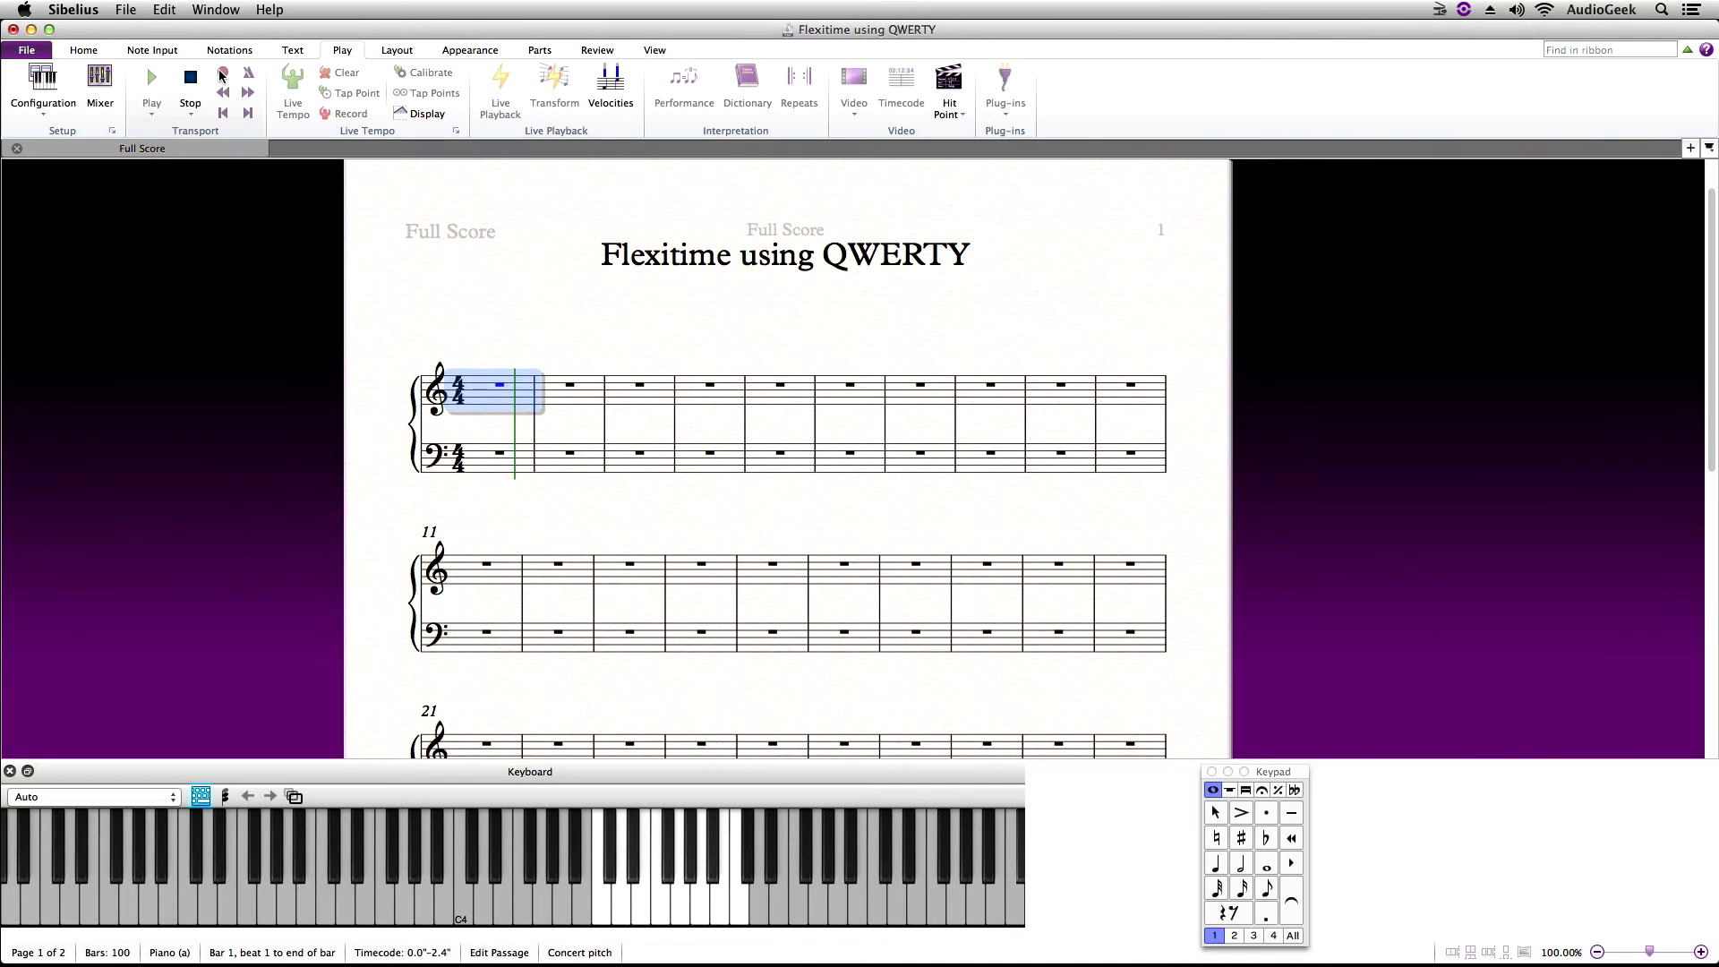
pyautogui.press('f')
pyautogui.press('g')
pyautogui.press('y')
pyautogui.press('g')
pyautogui.press('f')
pyautogui.press('g')
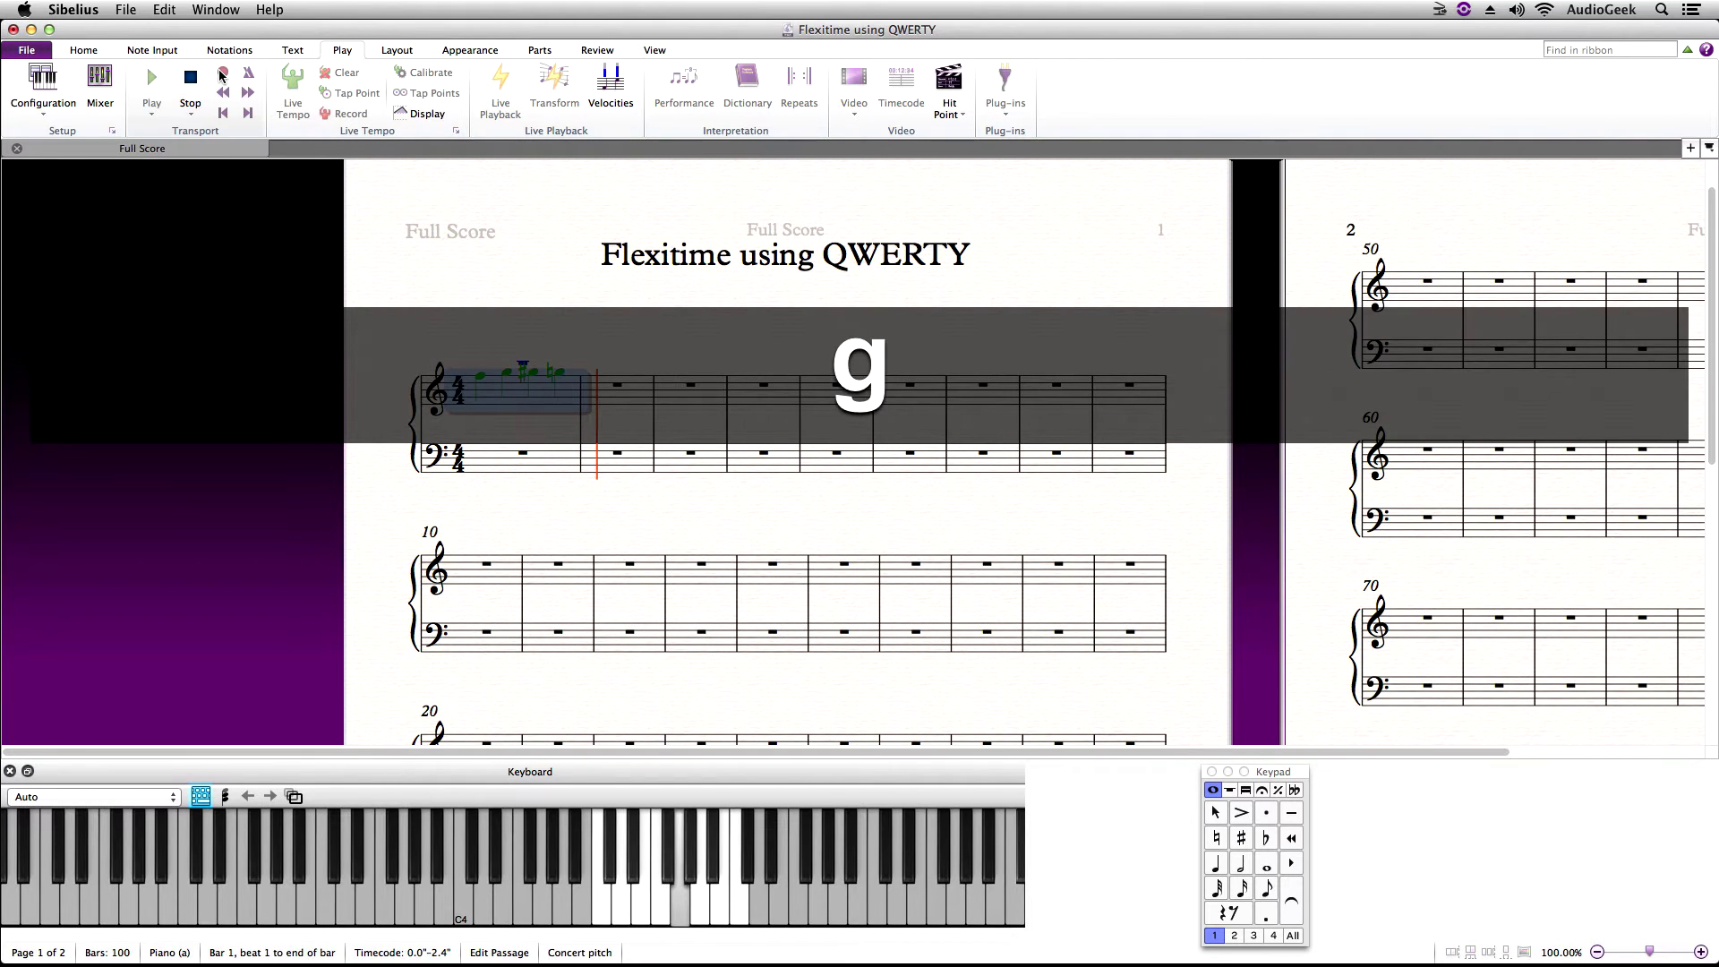
pyautogui.press('y')
pyautogui.press('f')
pyautogui.press('g')
pyautogui.press('y')
pyautogui.press('g')
pyautogui.press('f')
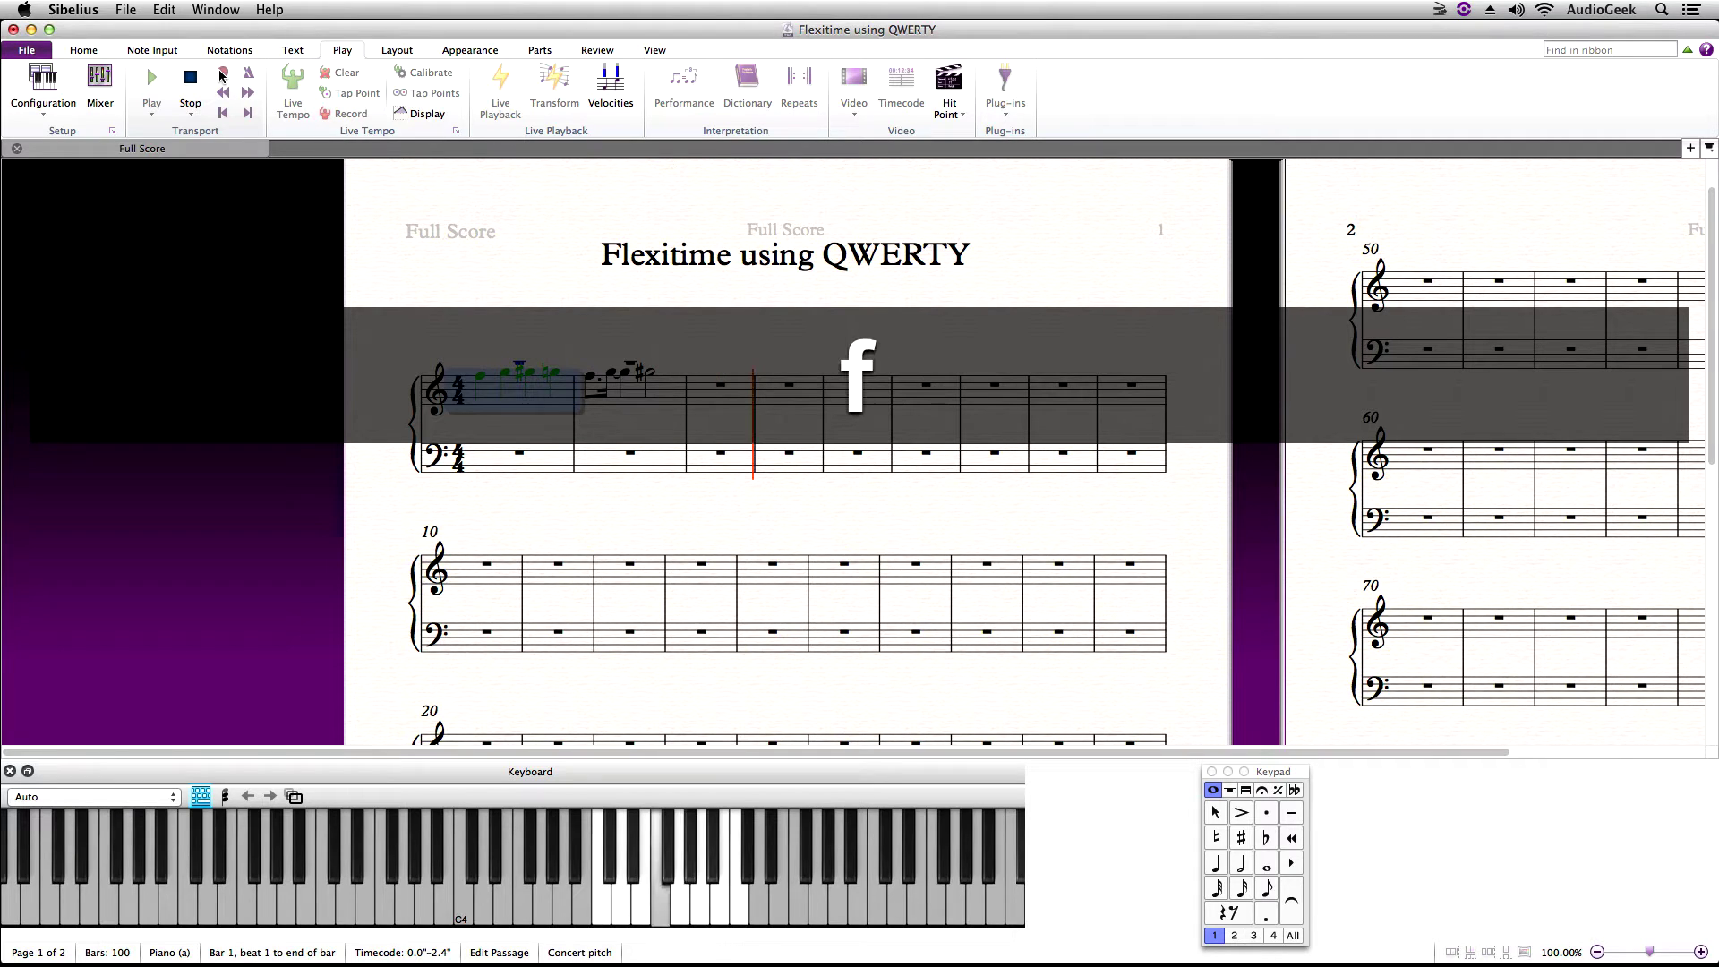
pyautogui.press('g')
pyautogui.press('y')
# Play the remaining G, D, U, K melody notes, then stop recording and deselect.
pyautogui.press('g')
pyautogui.press('d')
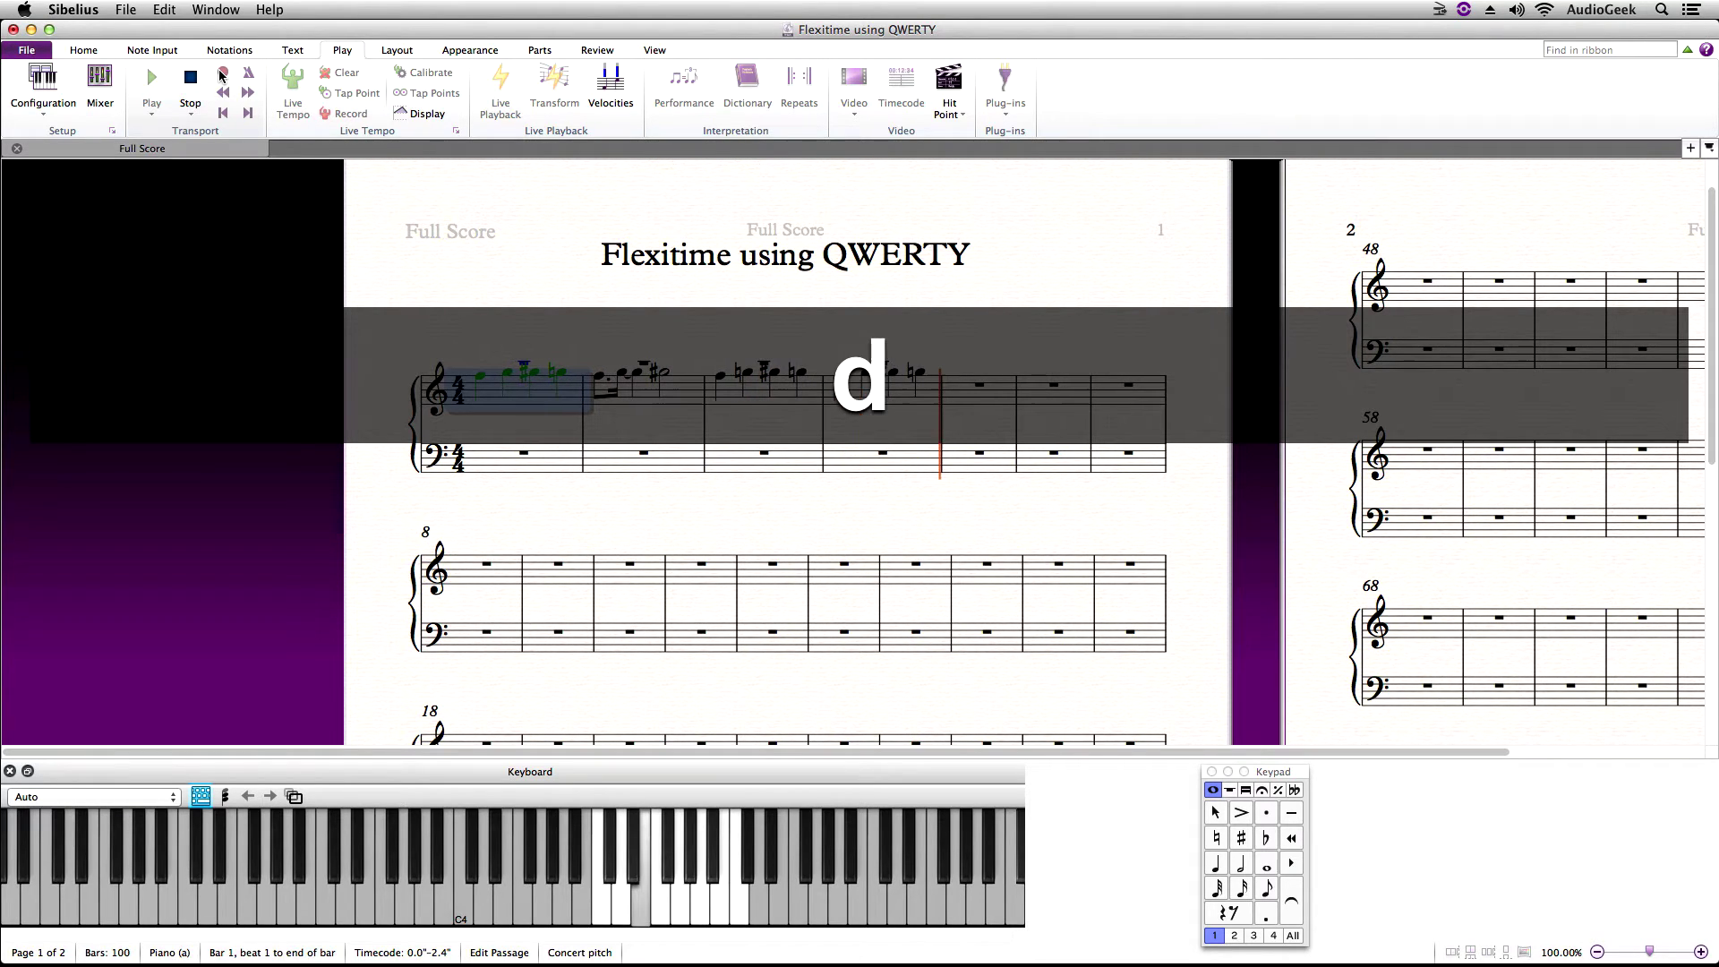
pyautogui.press('u')
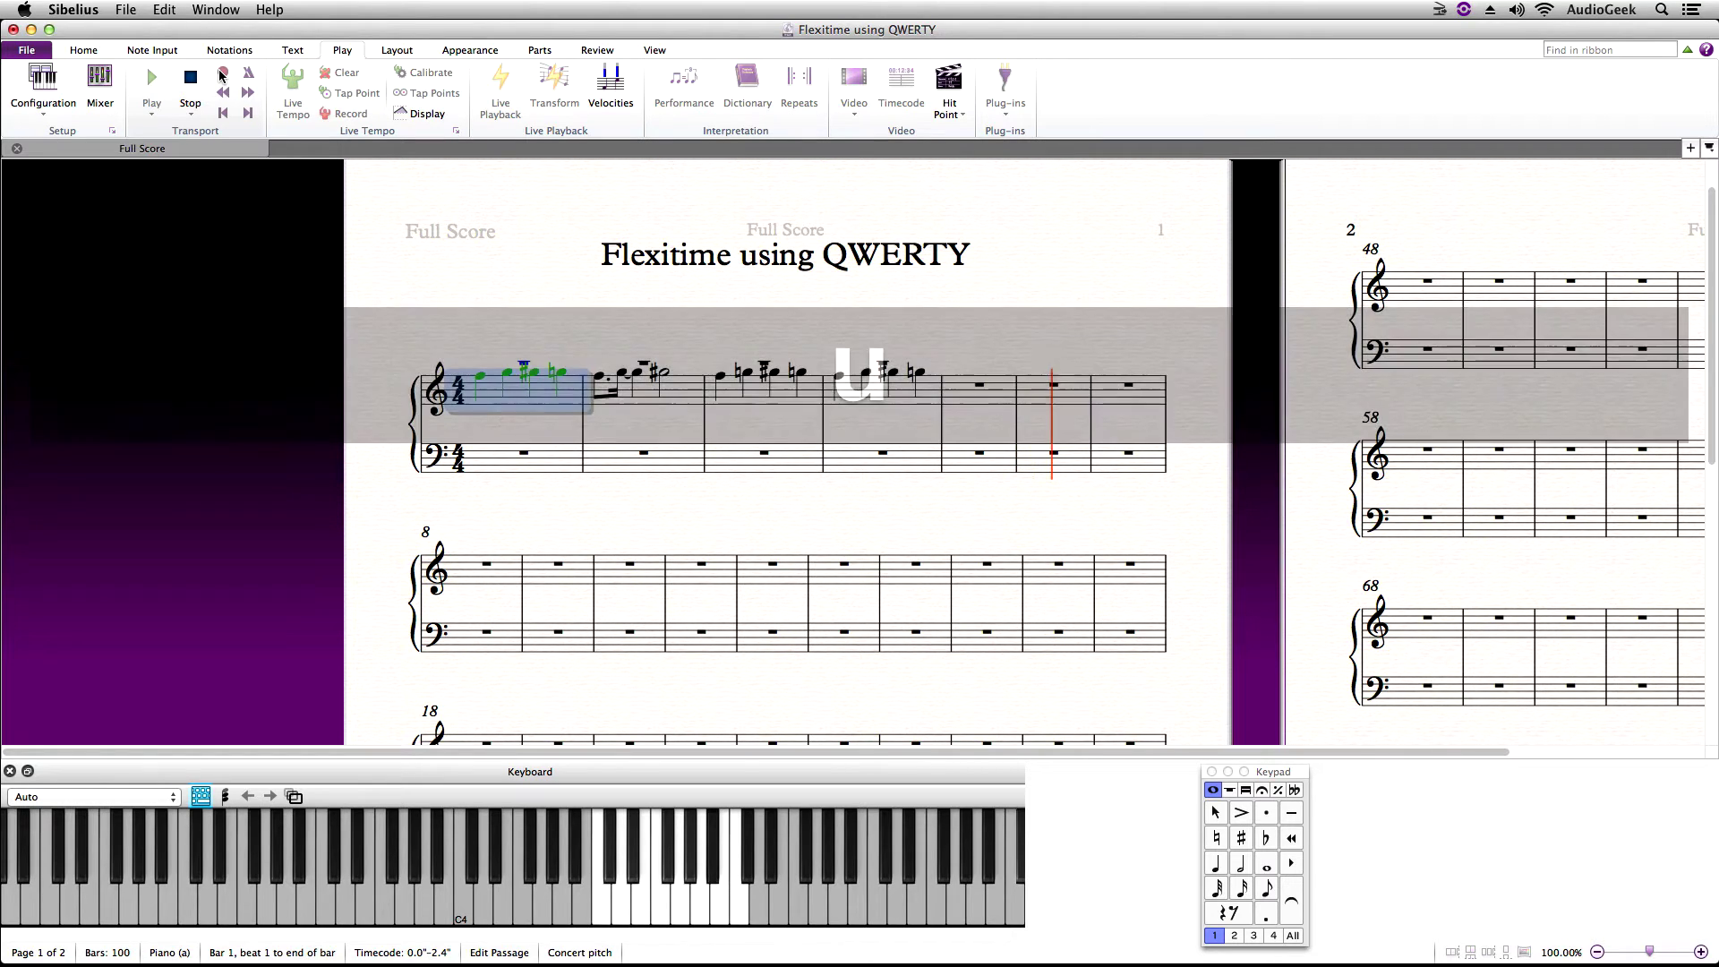
pyautogui.press('d')
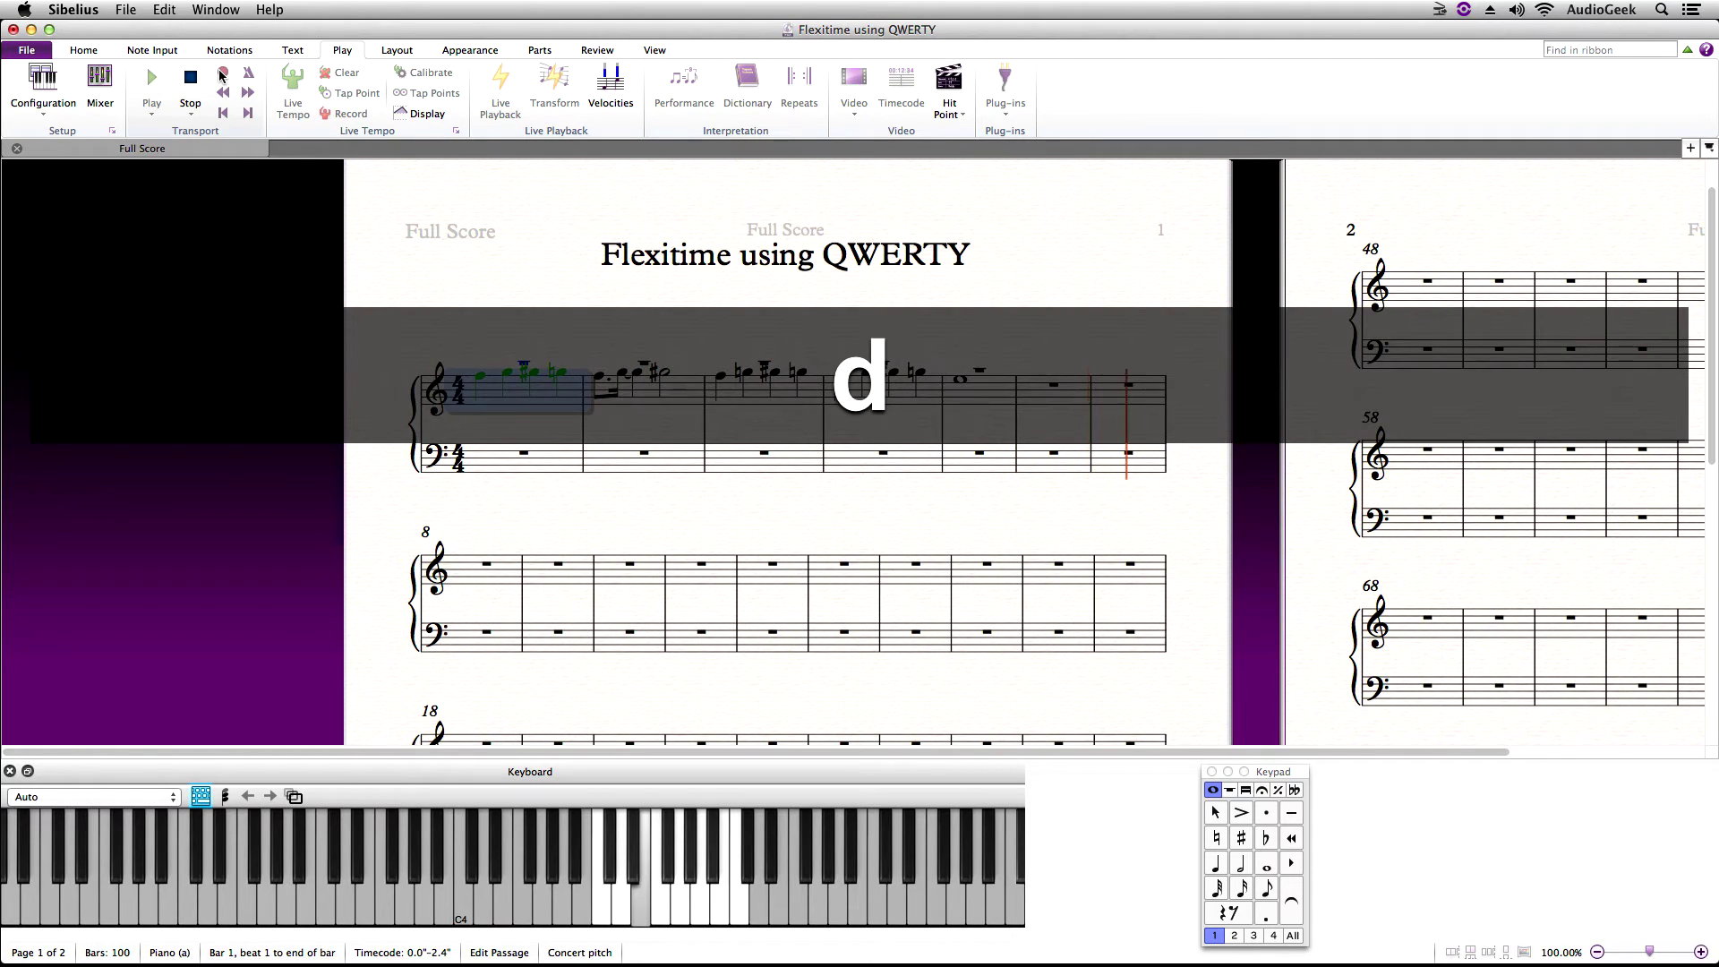
pyautogui.press('u')
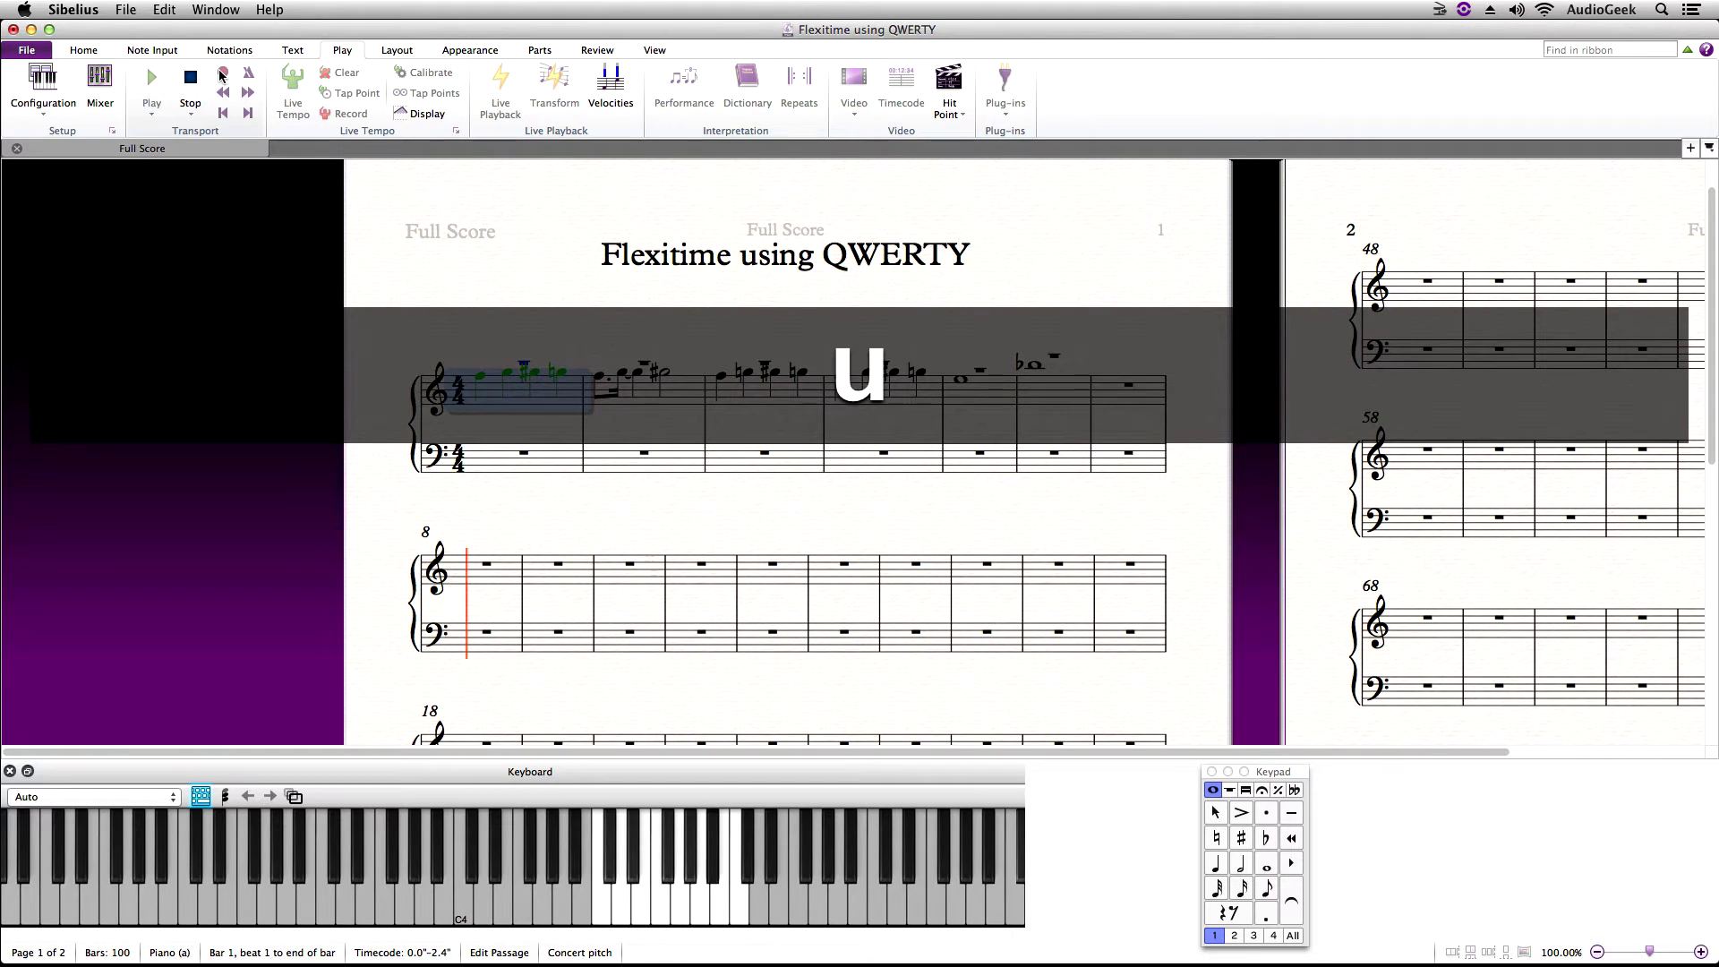
pyautogui.press('k')
pyautogui.click(223, 74)
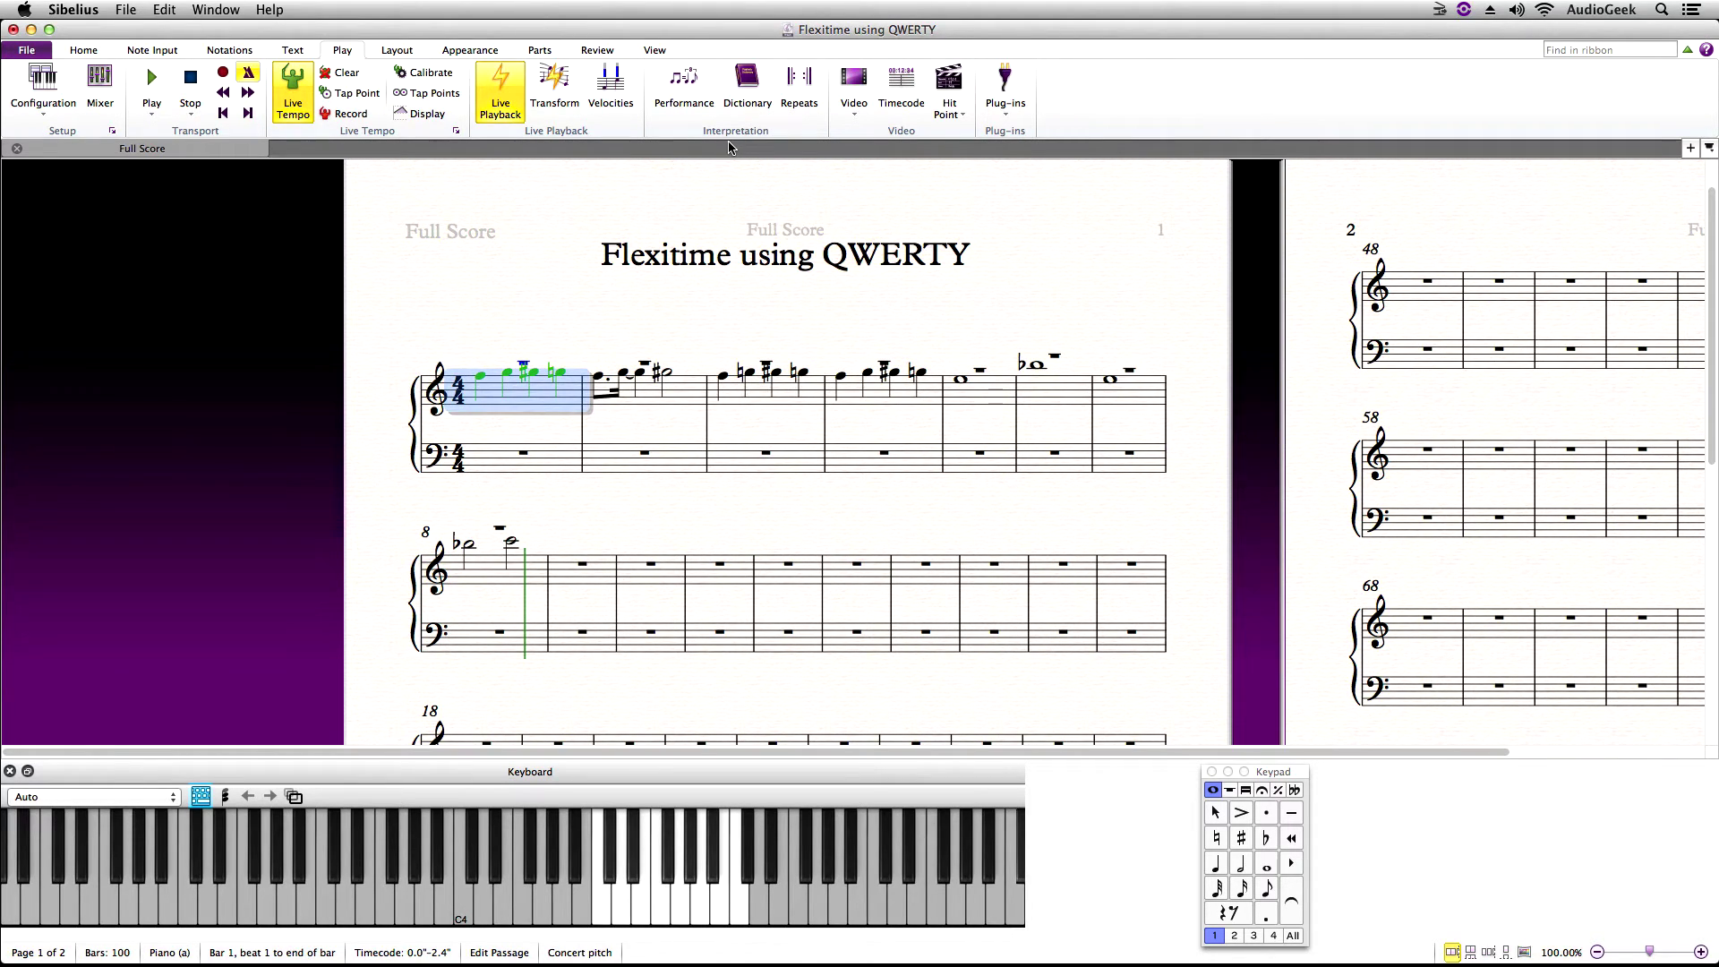
pyautogui.press('Escape')
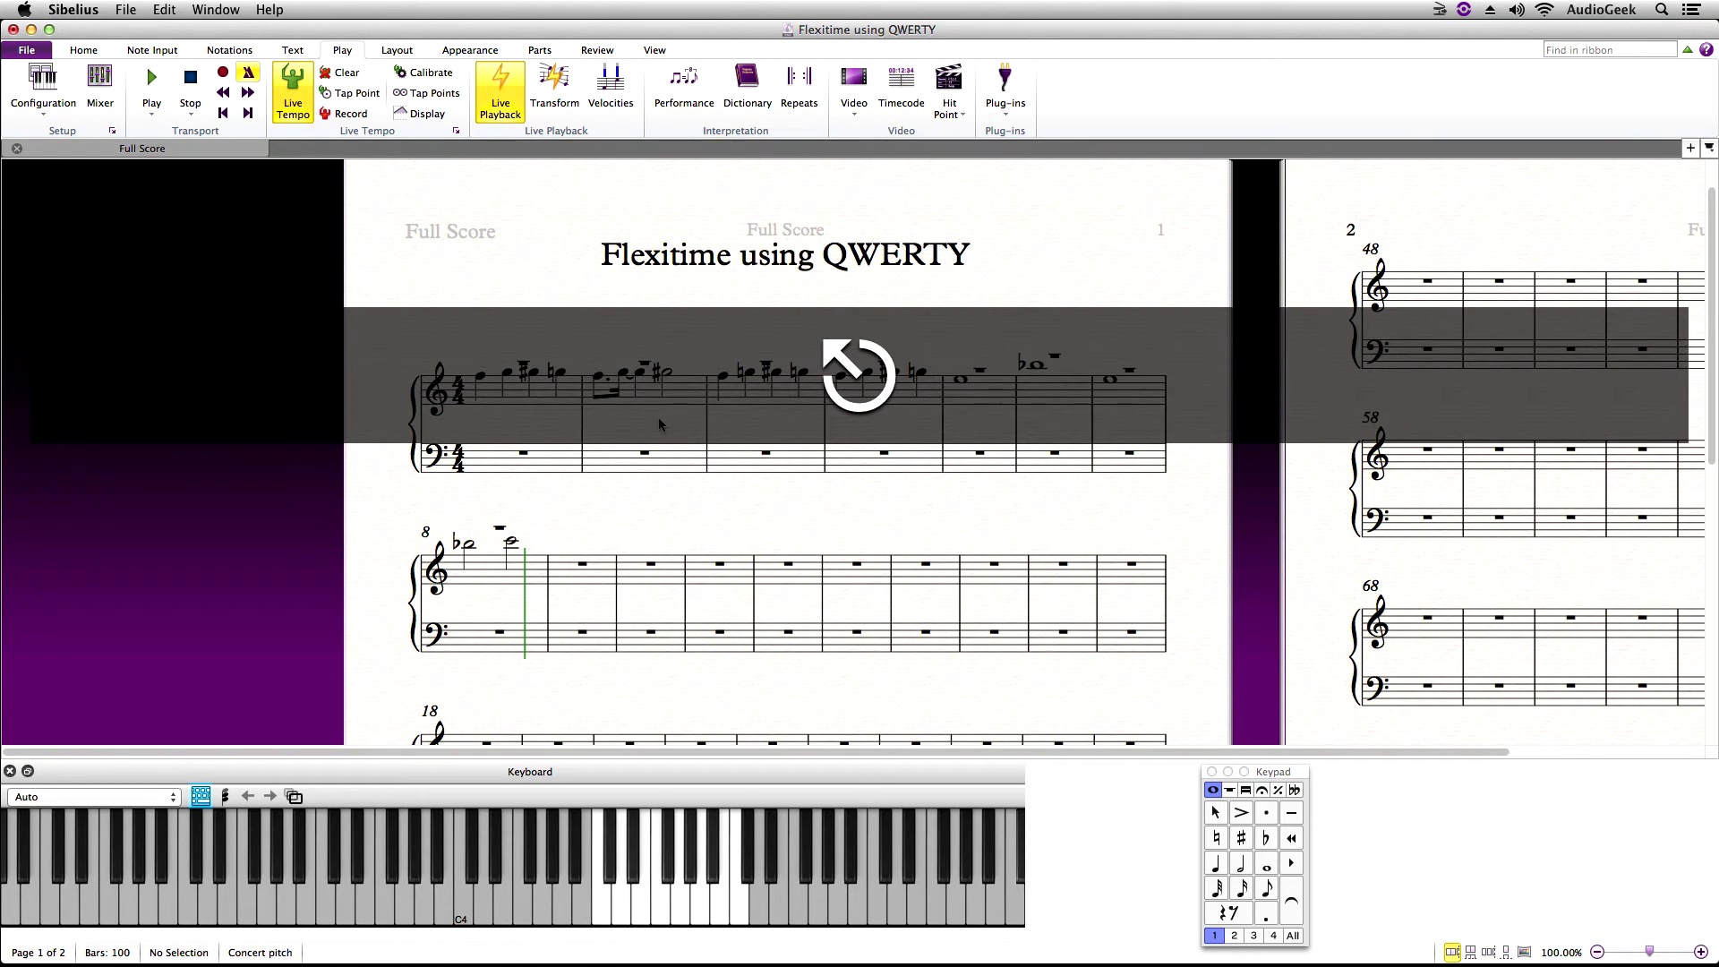
# Select treble bars 1–8 and assign the melody to voice 1.
pyautogui.click(534, 372)
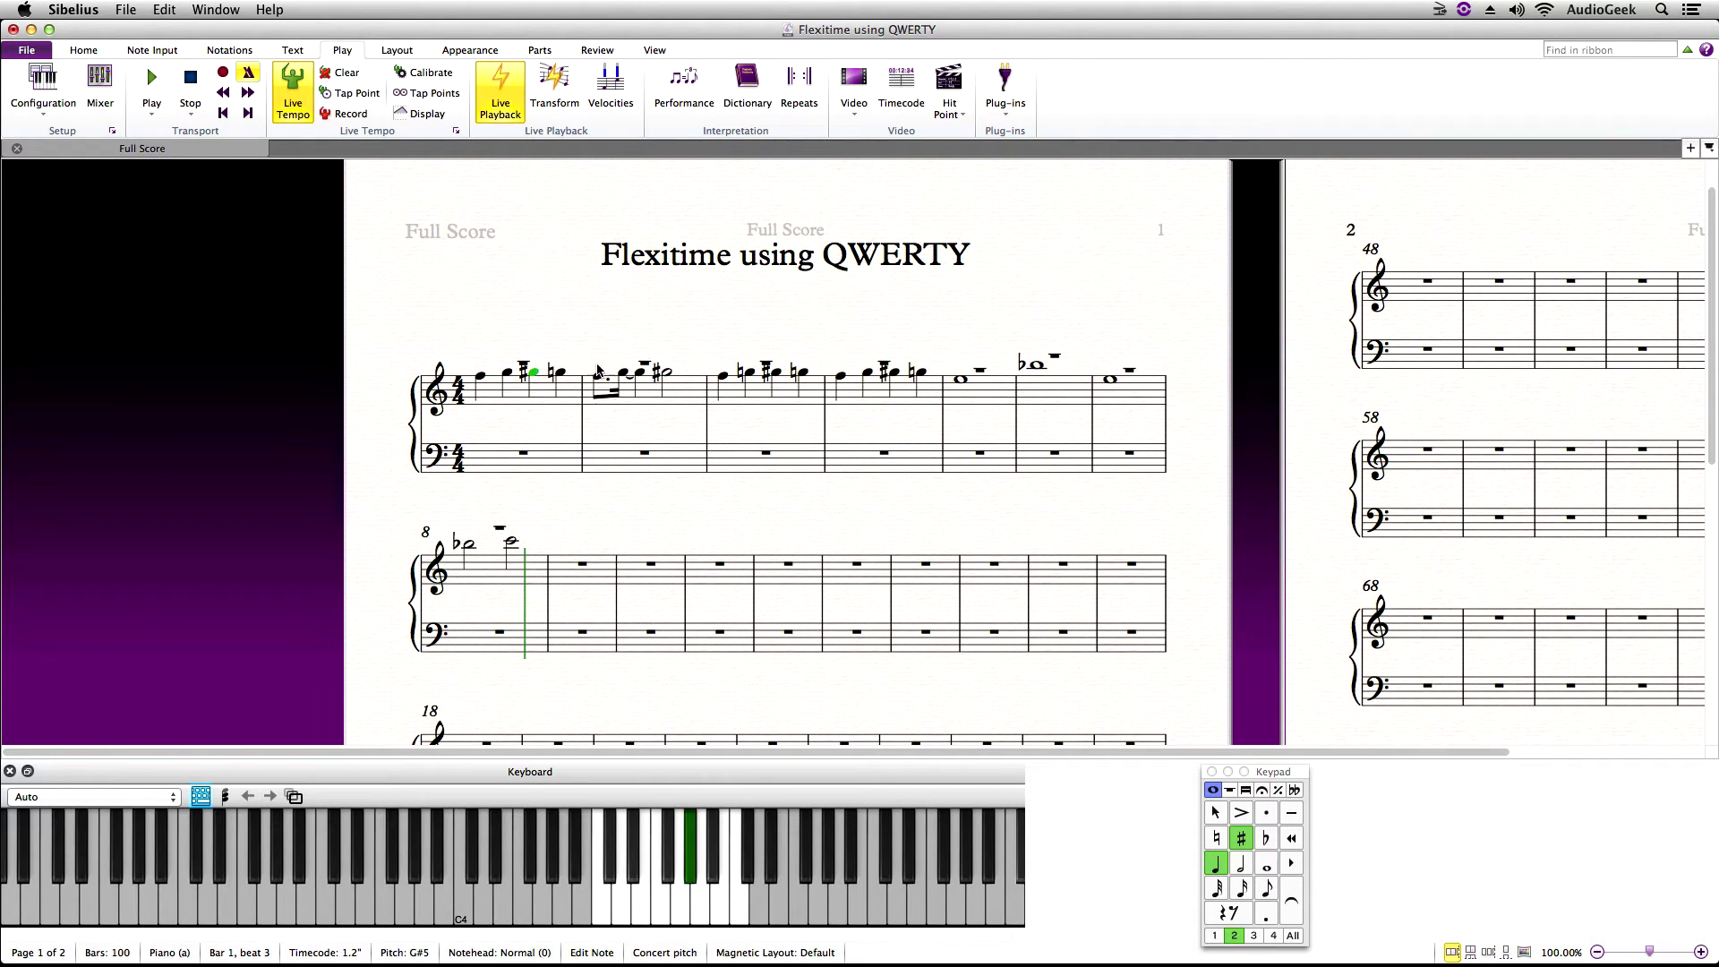
pyautogui.click(527, 404)
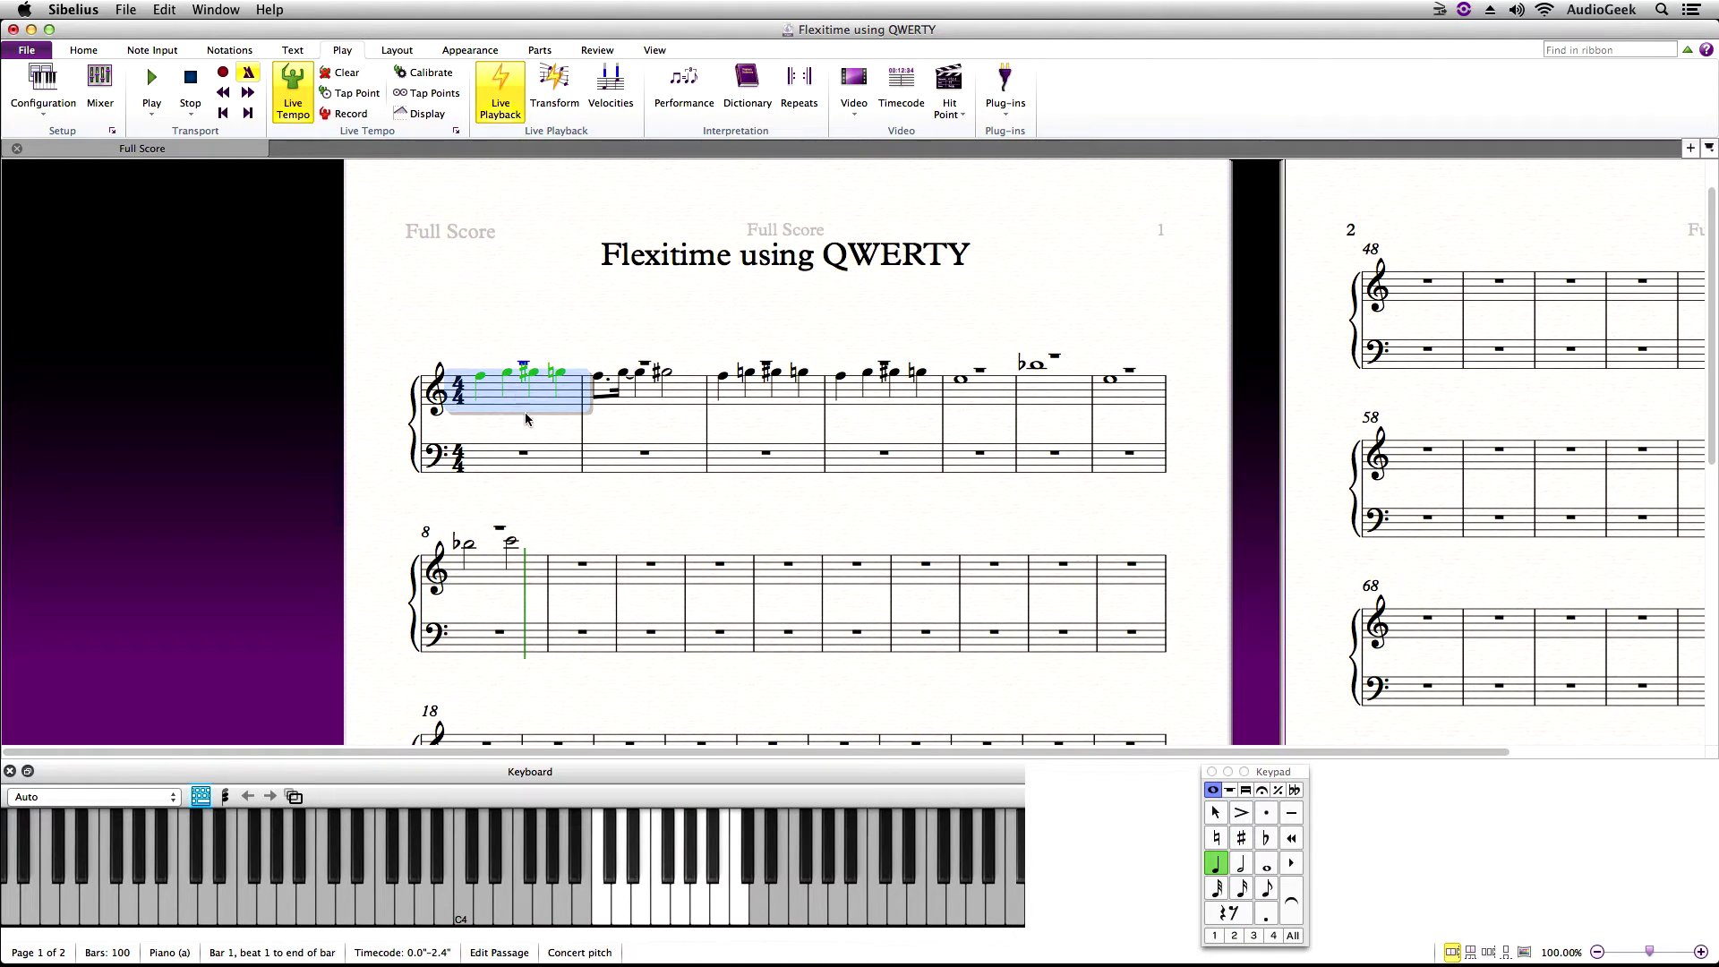
pyautogui.keyDown('shift'); pyautogui.click(486, 579); pyautogui.keyUp('shift')
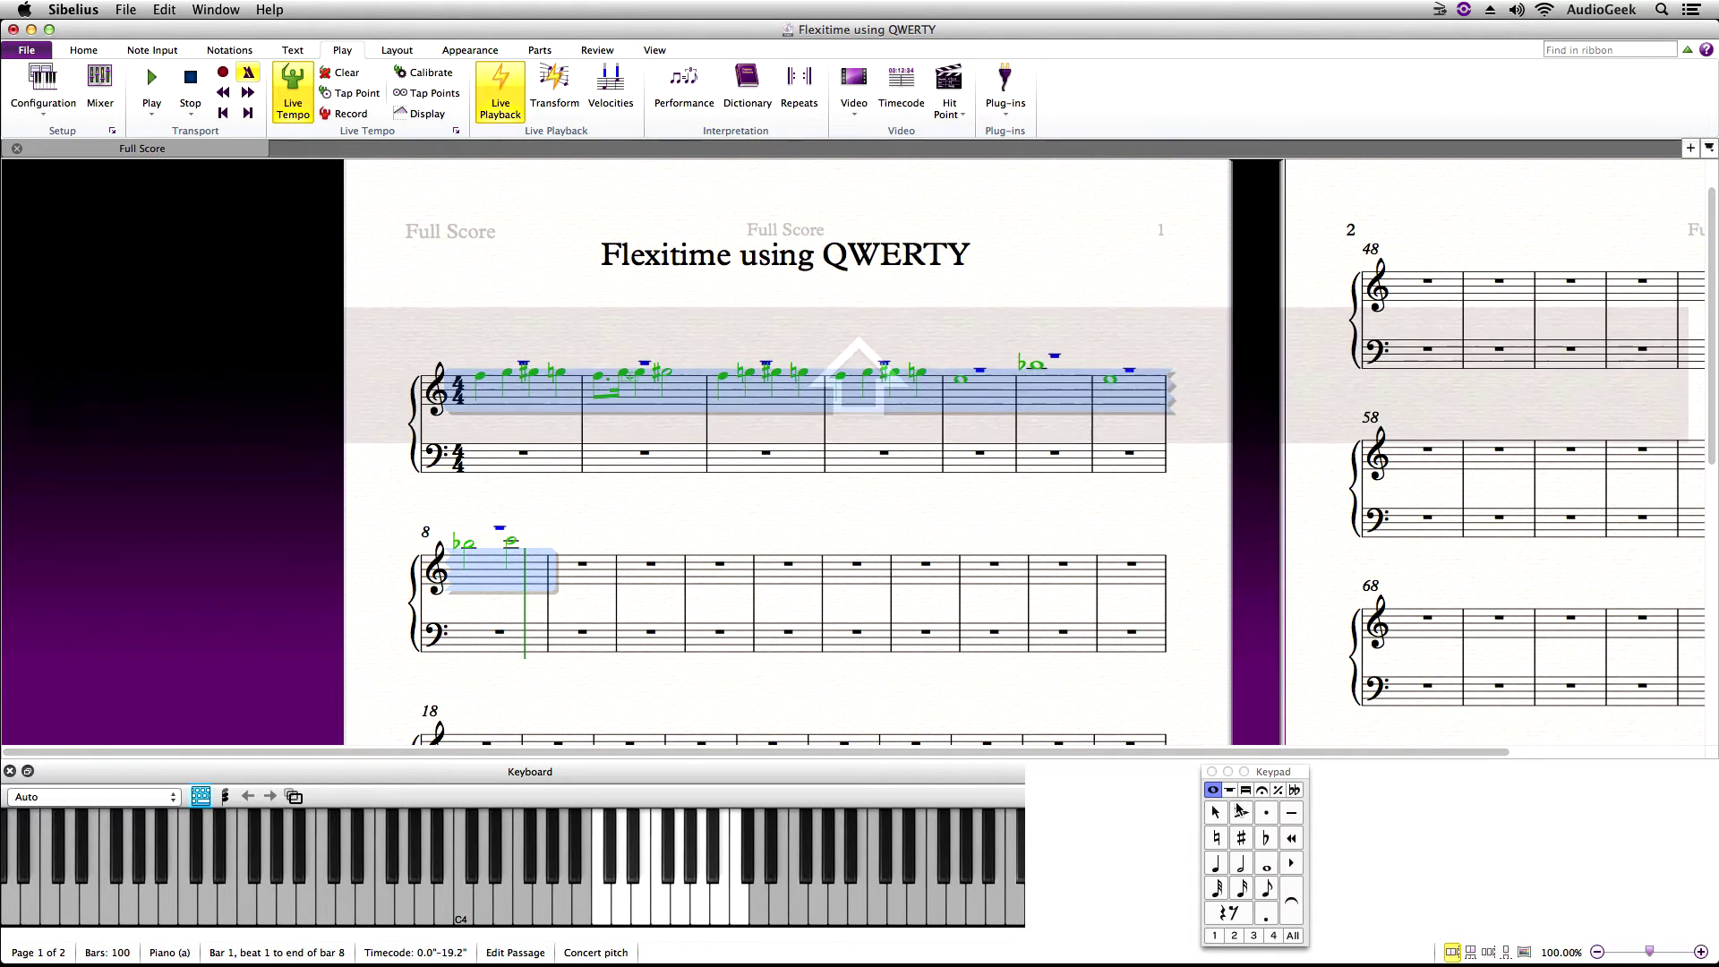
pyautogui.click(1215, 936)
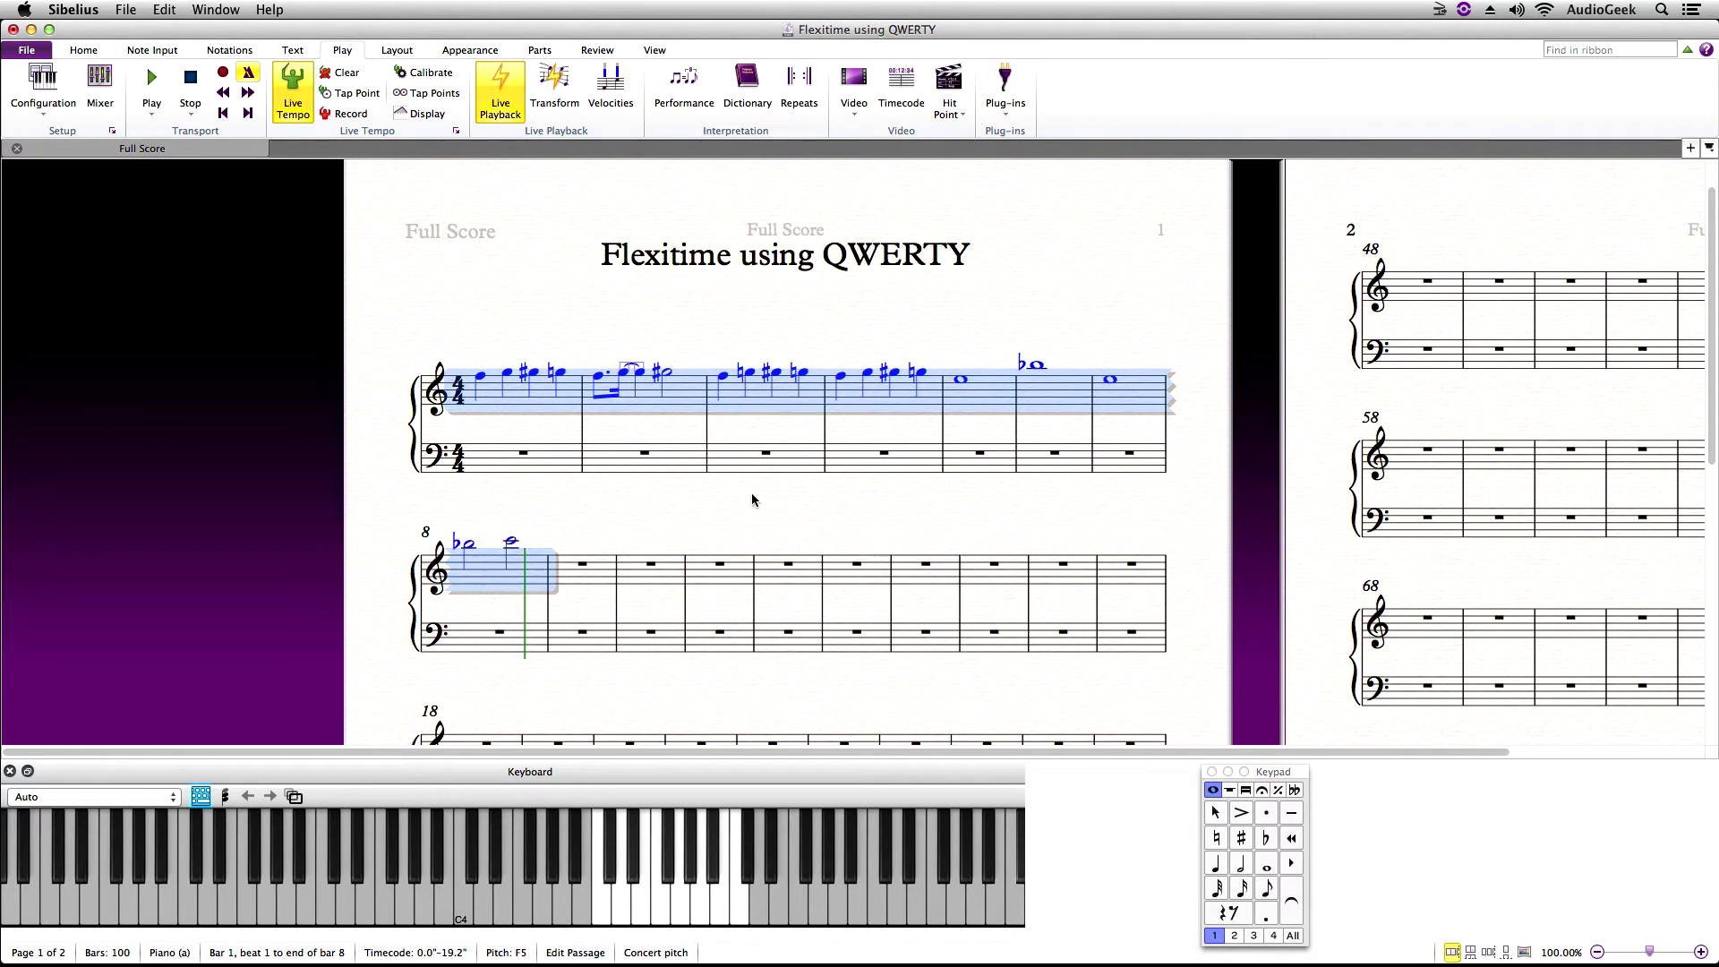
pyautogui.click(524, 324)
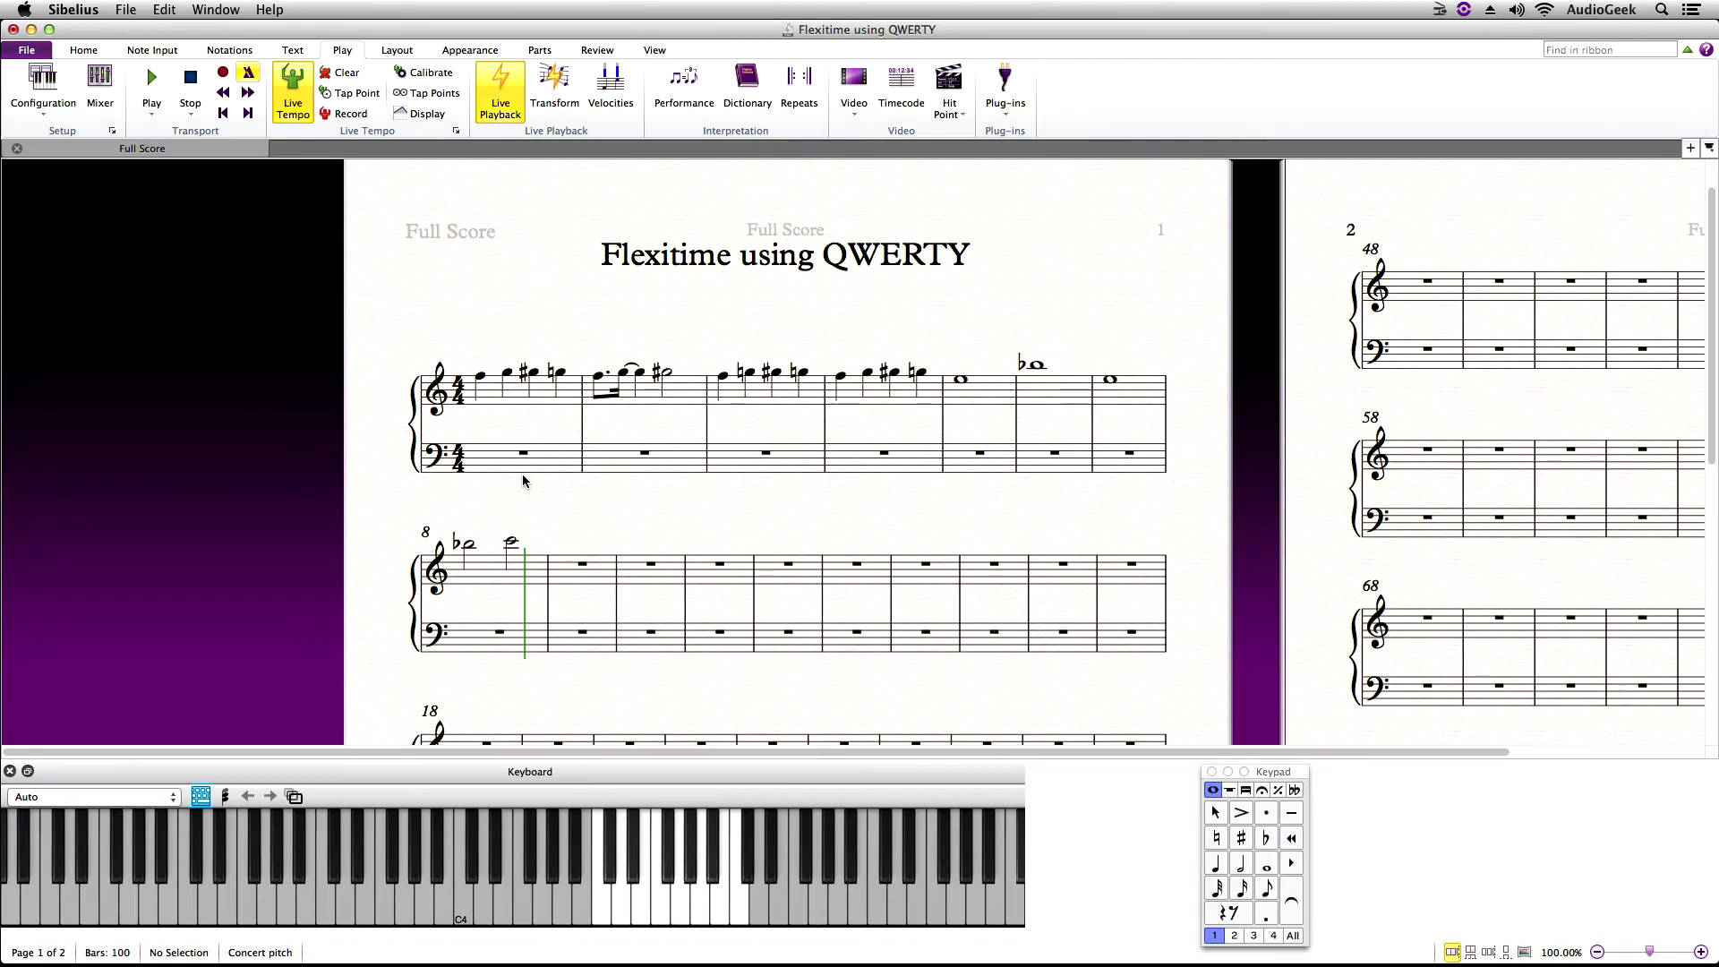
# Shift the QWERTY note range down an octave below middle C with Z and X.
pyautogui.press('z')
pyautogui.press('z')
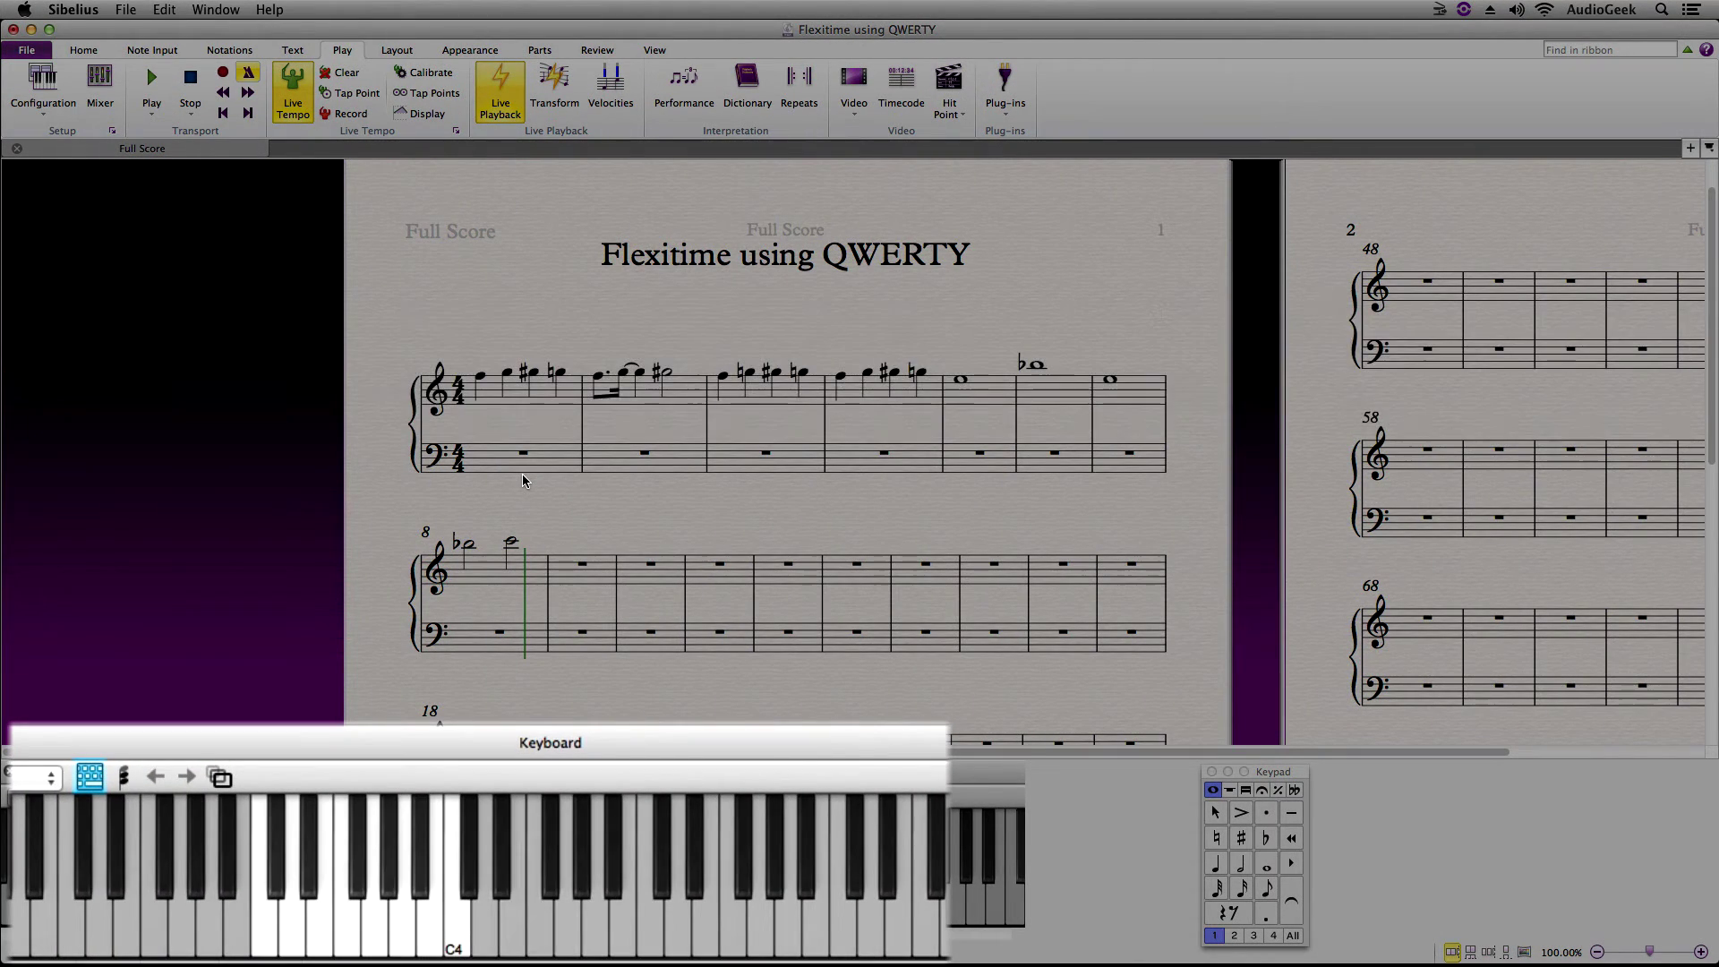
pyautogui.press('x')
pyautogui.press('z')
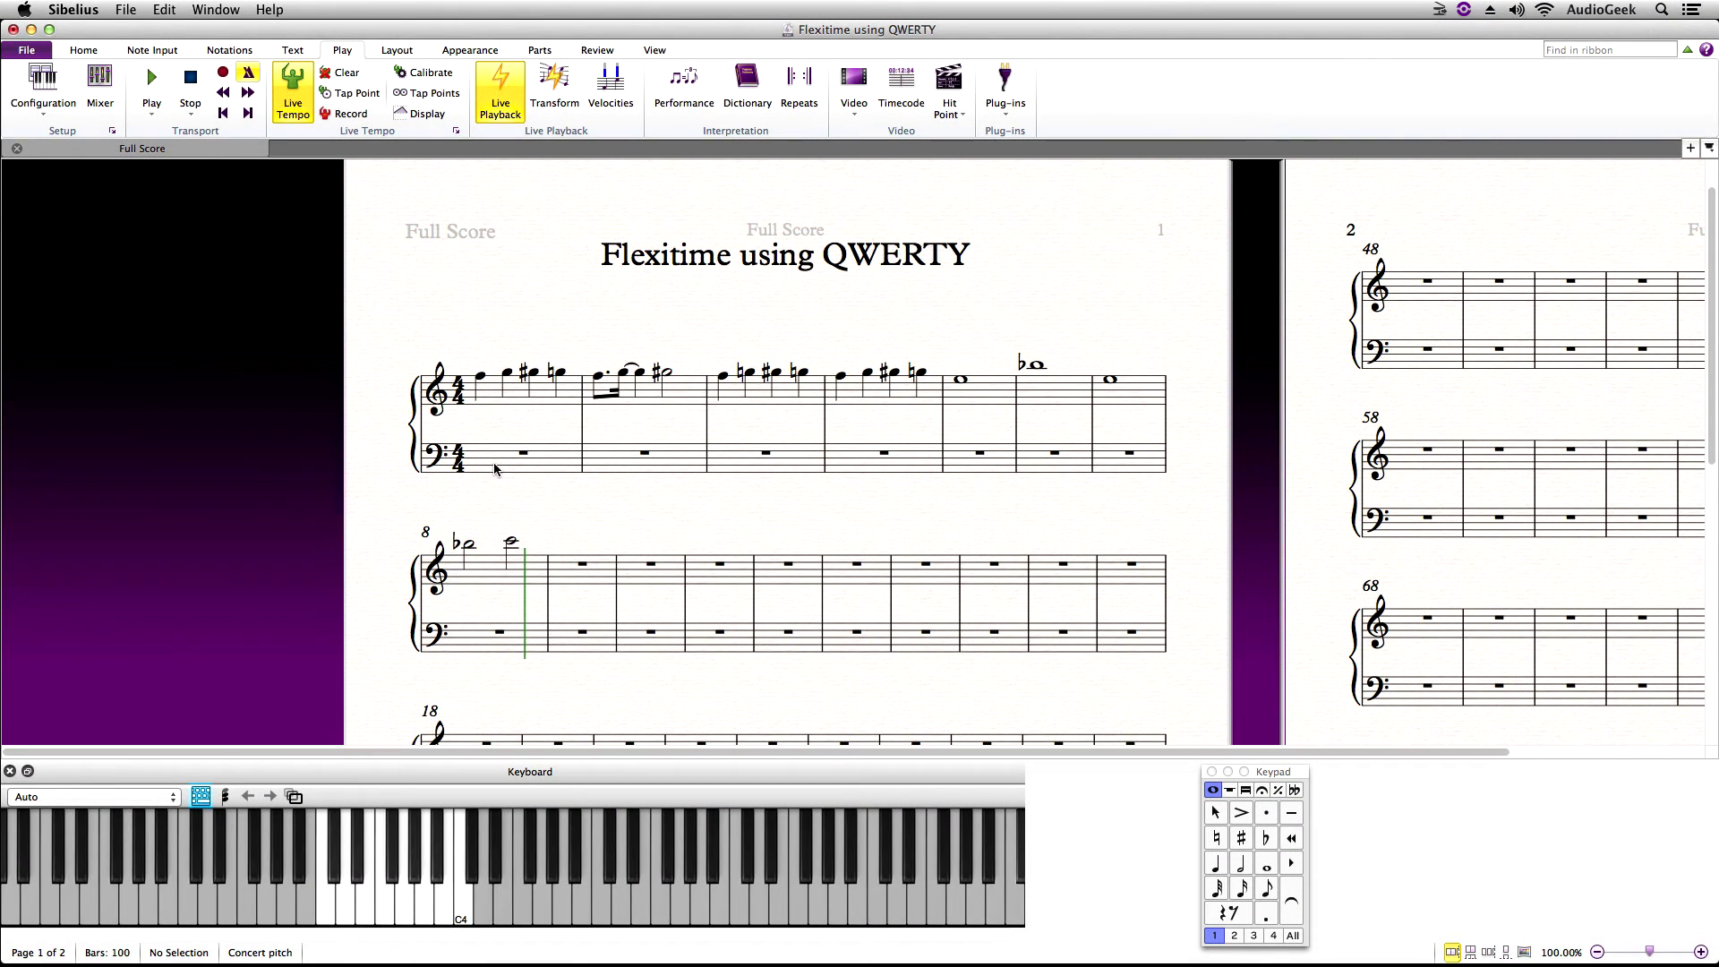
# Select bass bar 1, start Flexi-time recording and play F, Y, K bass notes through bar 3.
pyautogui.click(495, 469)
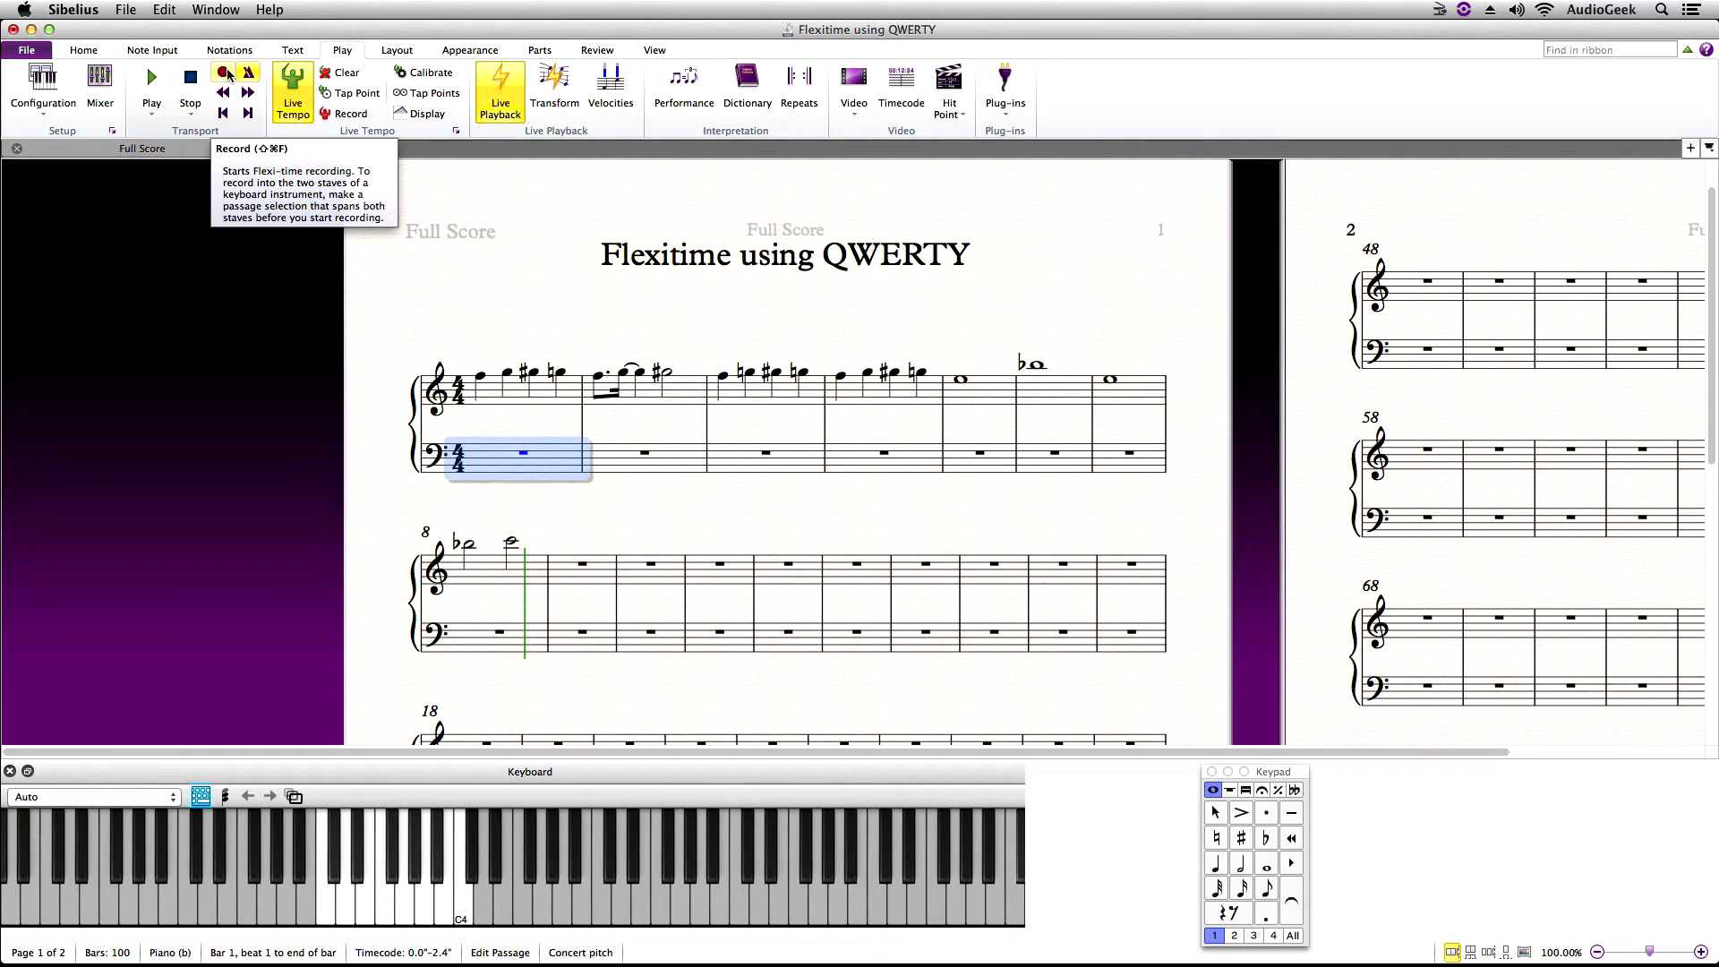
pyautogui.click(227, 74)
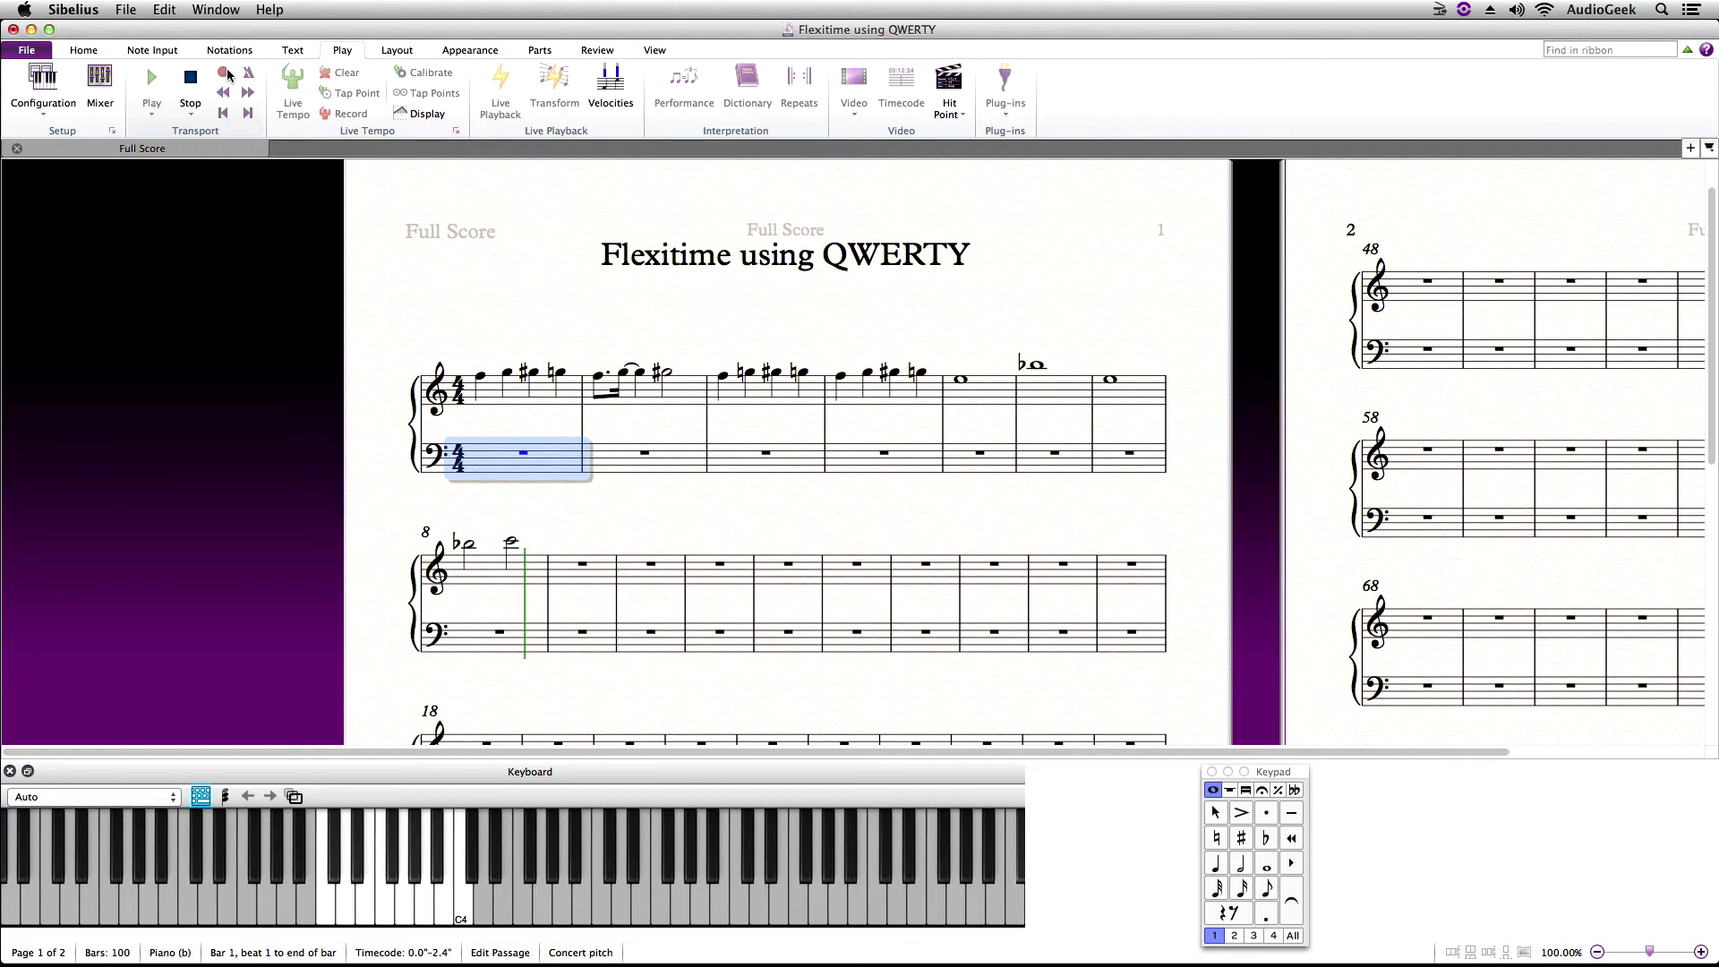
pyautogui.press('f')
pyautogui.press('y')
pyautogui.press('k')
pyautogui.press('y')
pyautogui.press('f')
pyautogui.press('y')
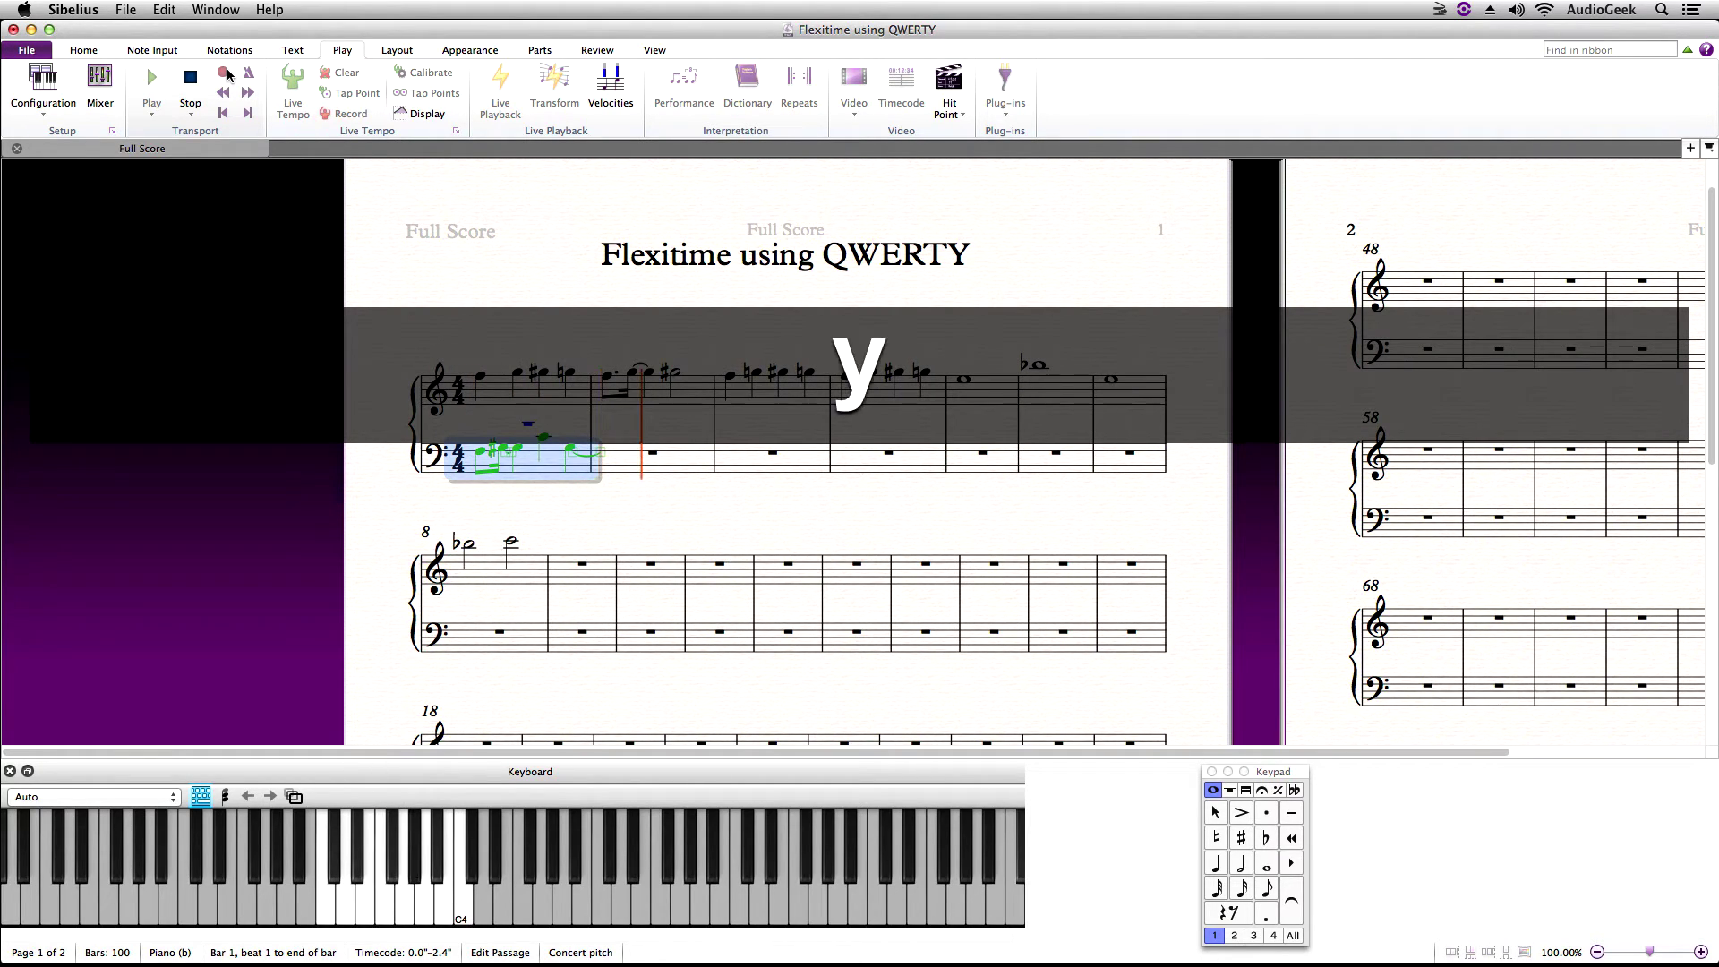
pyautogui.press('k')
pyautogui.press('f')
pyautogui.press('y')
pyautogui.press('f')
pyautogui.press('y')
pyautogui.press('k')
pyautogui.press('y')
pyautogui.press('f')
pyautogui.press('y')
# Play the chords through bar 8, including a tied chord from bar 5, then stop recording.
pyautogui.press('k')
pyautogui.press('y')
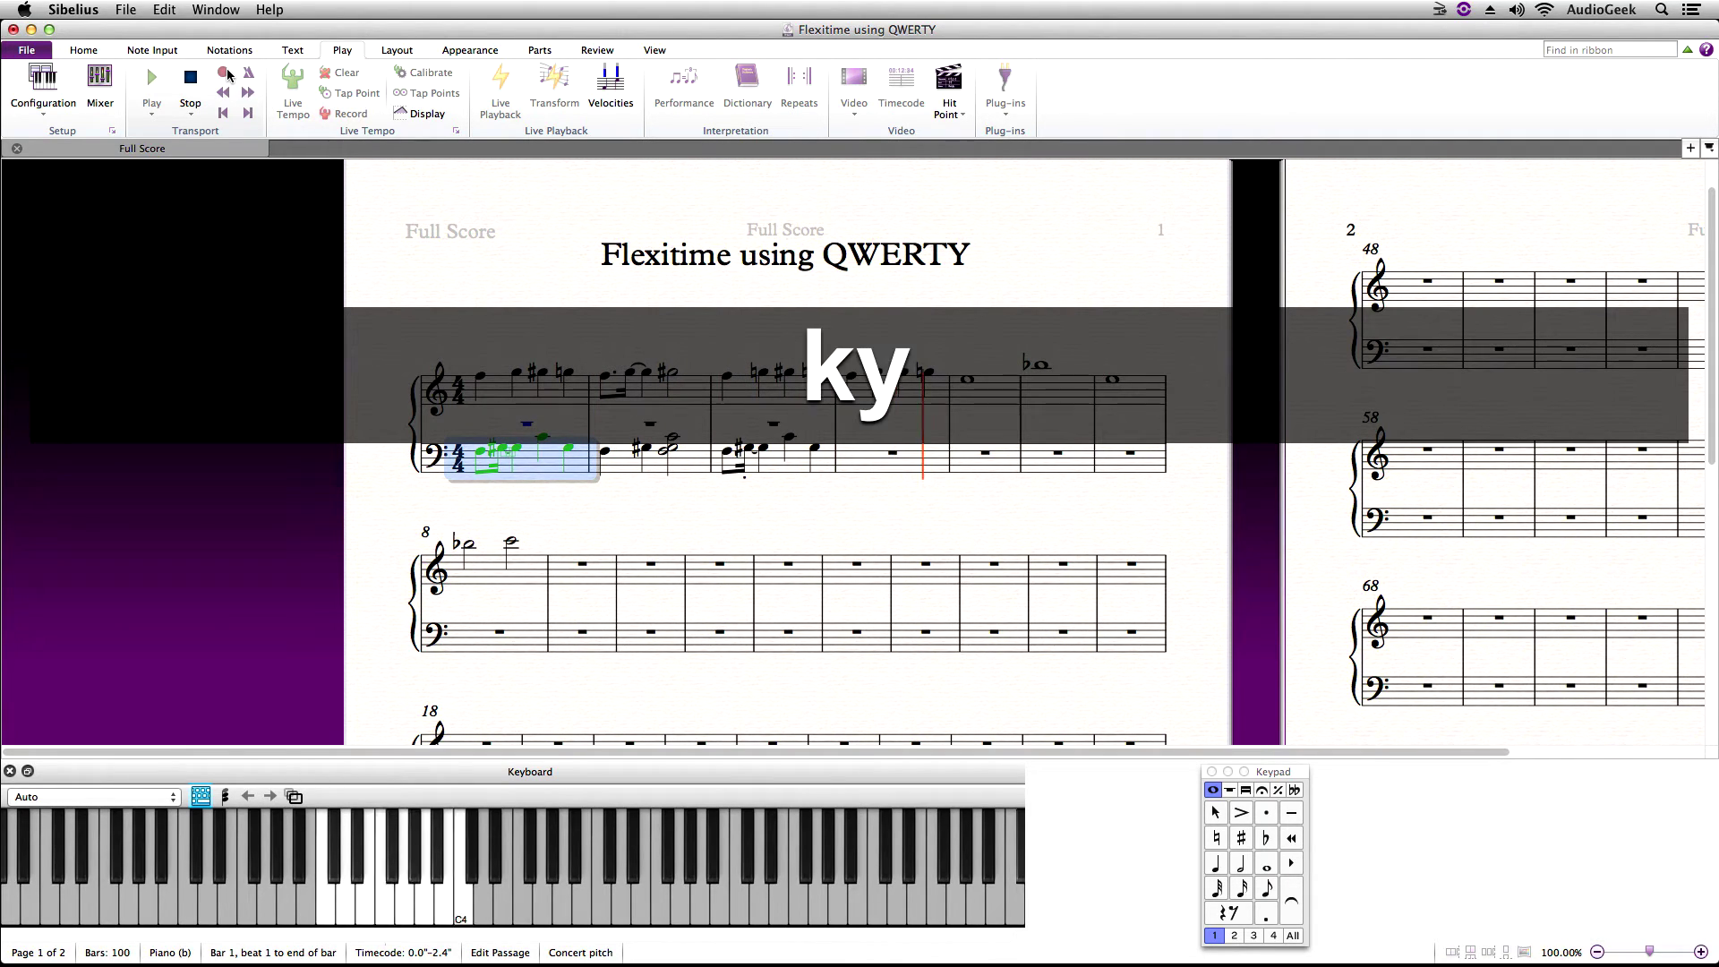
pyautogui.press('g')
pyautogui.press('d')
pyautogui.press('k')
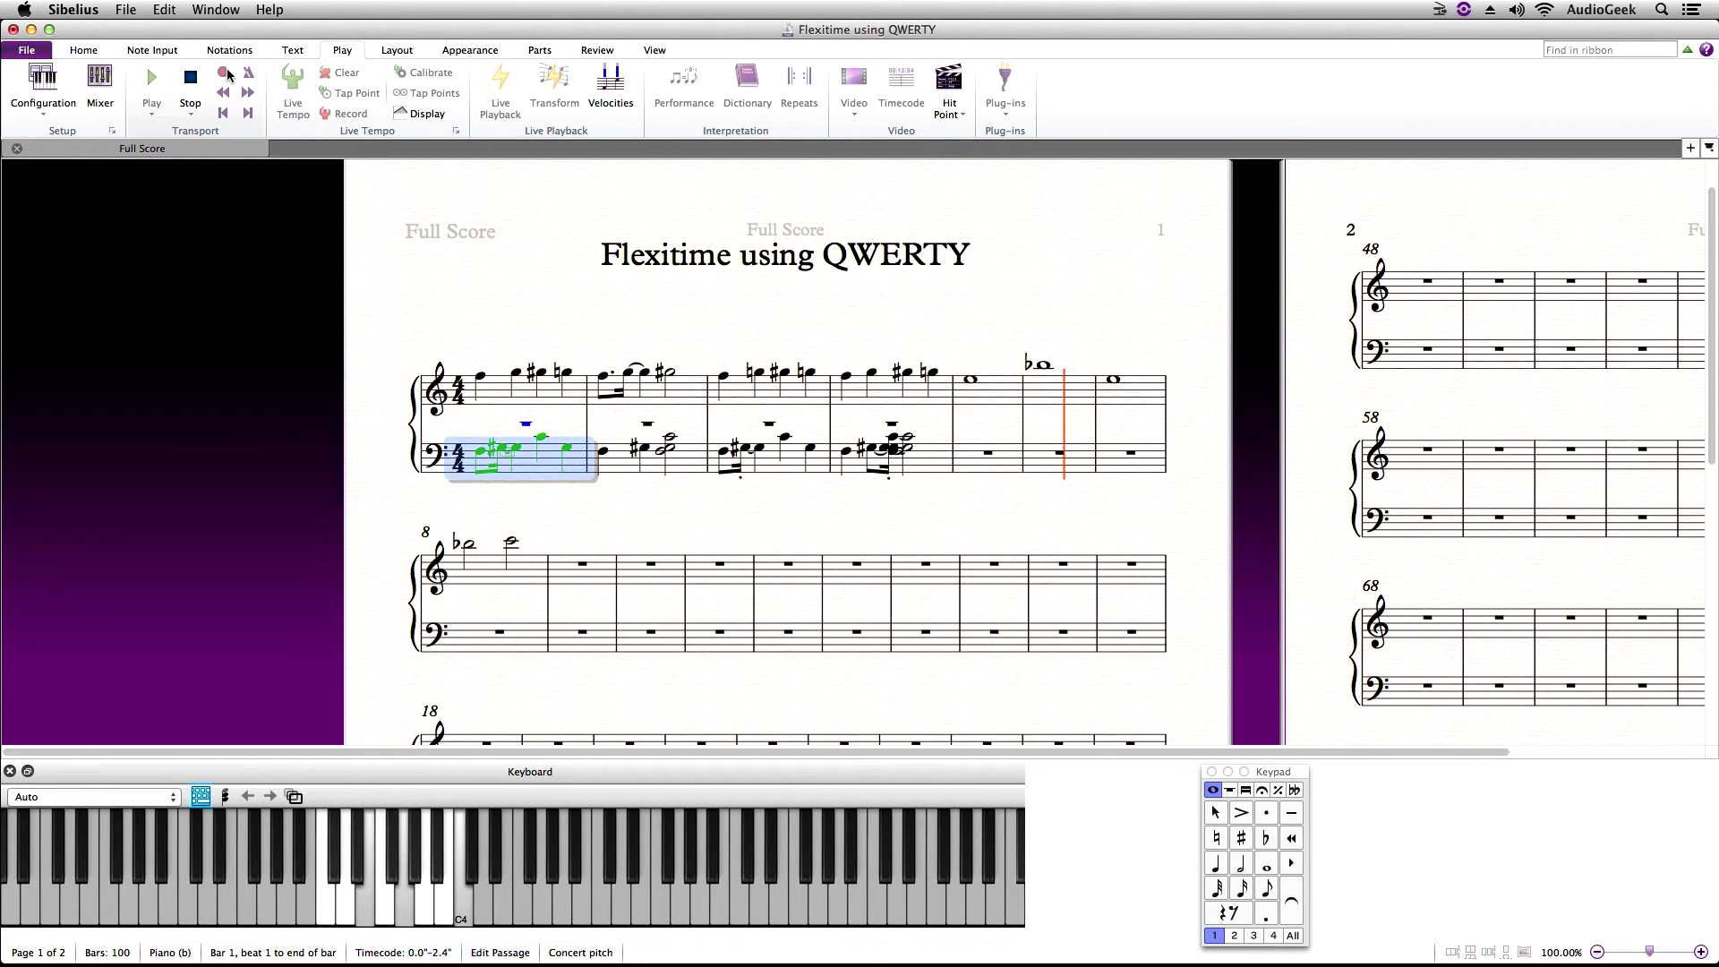
pyautogui.press('g')
pyautogui.press('d')
pyautogui.press('k')
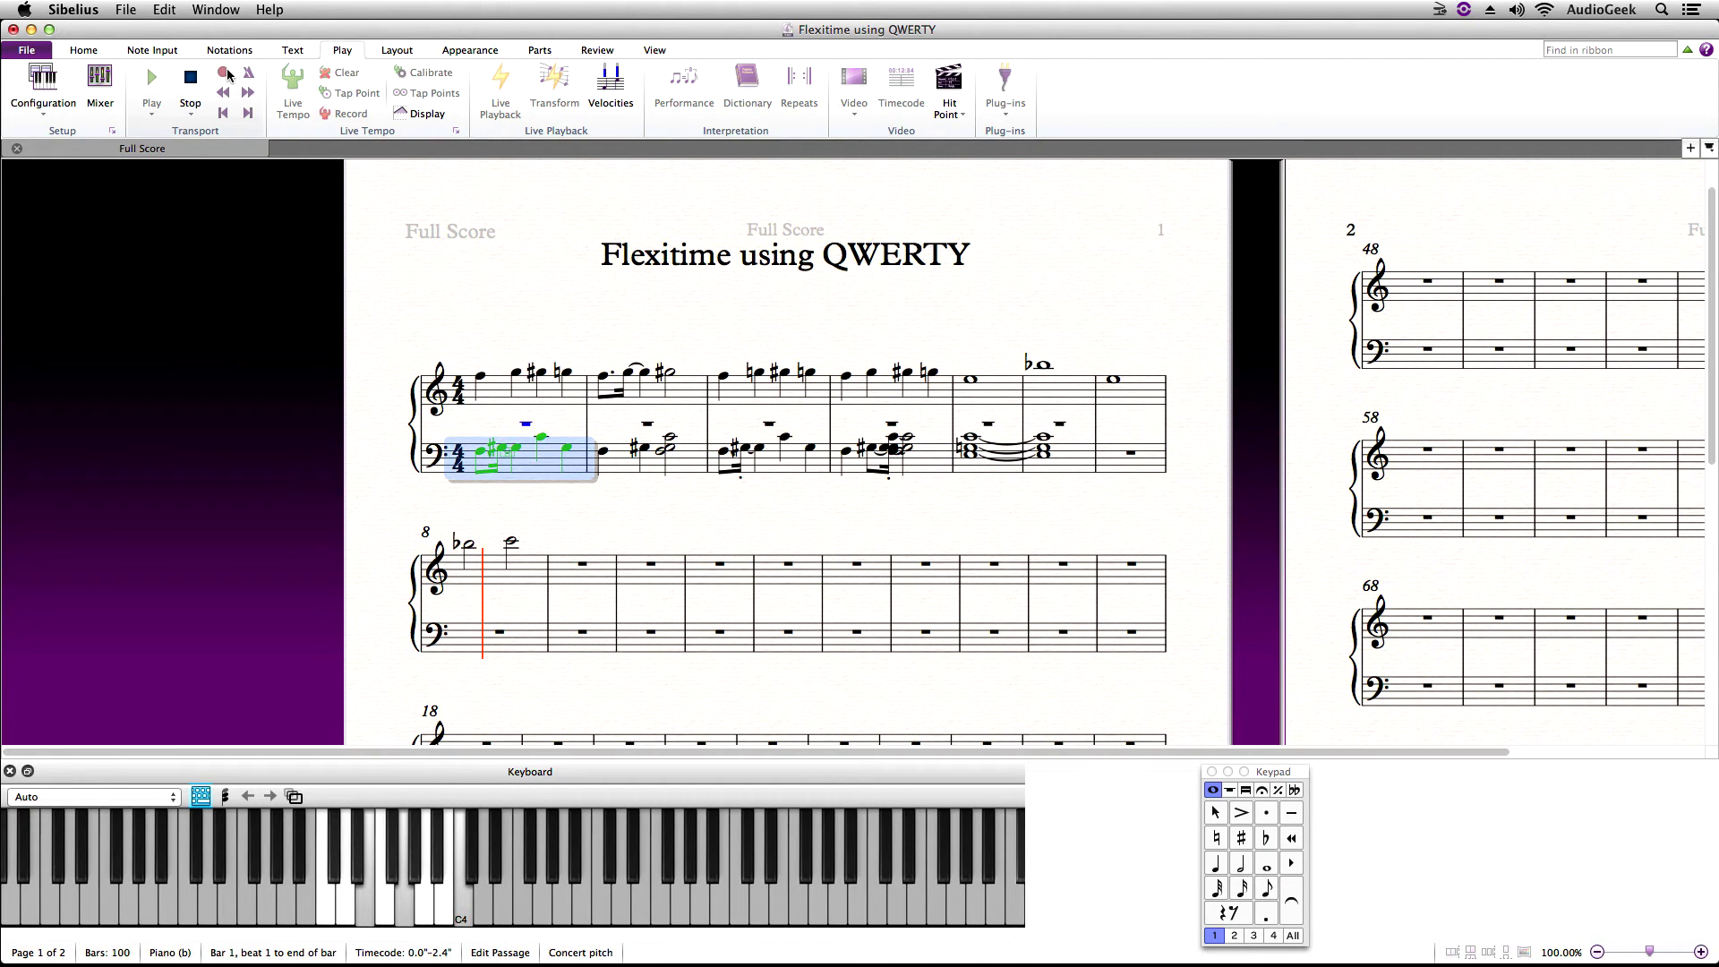
pyautogui.press('d')
pyautogui.press('g')
pyautogui.press('k')
pyautogui.press('f')
pyautogui.press('y')
pyautogui.press('k')
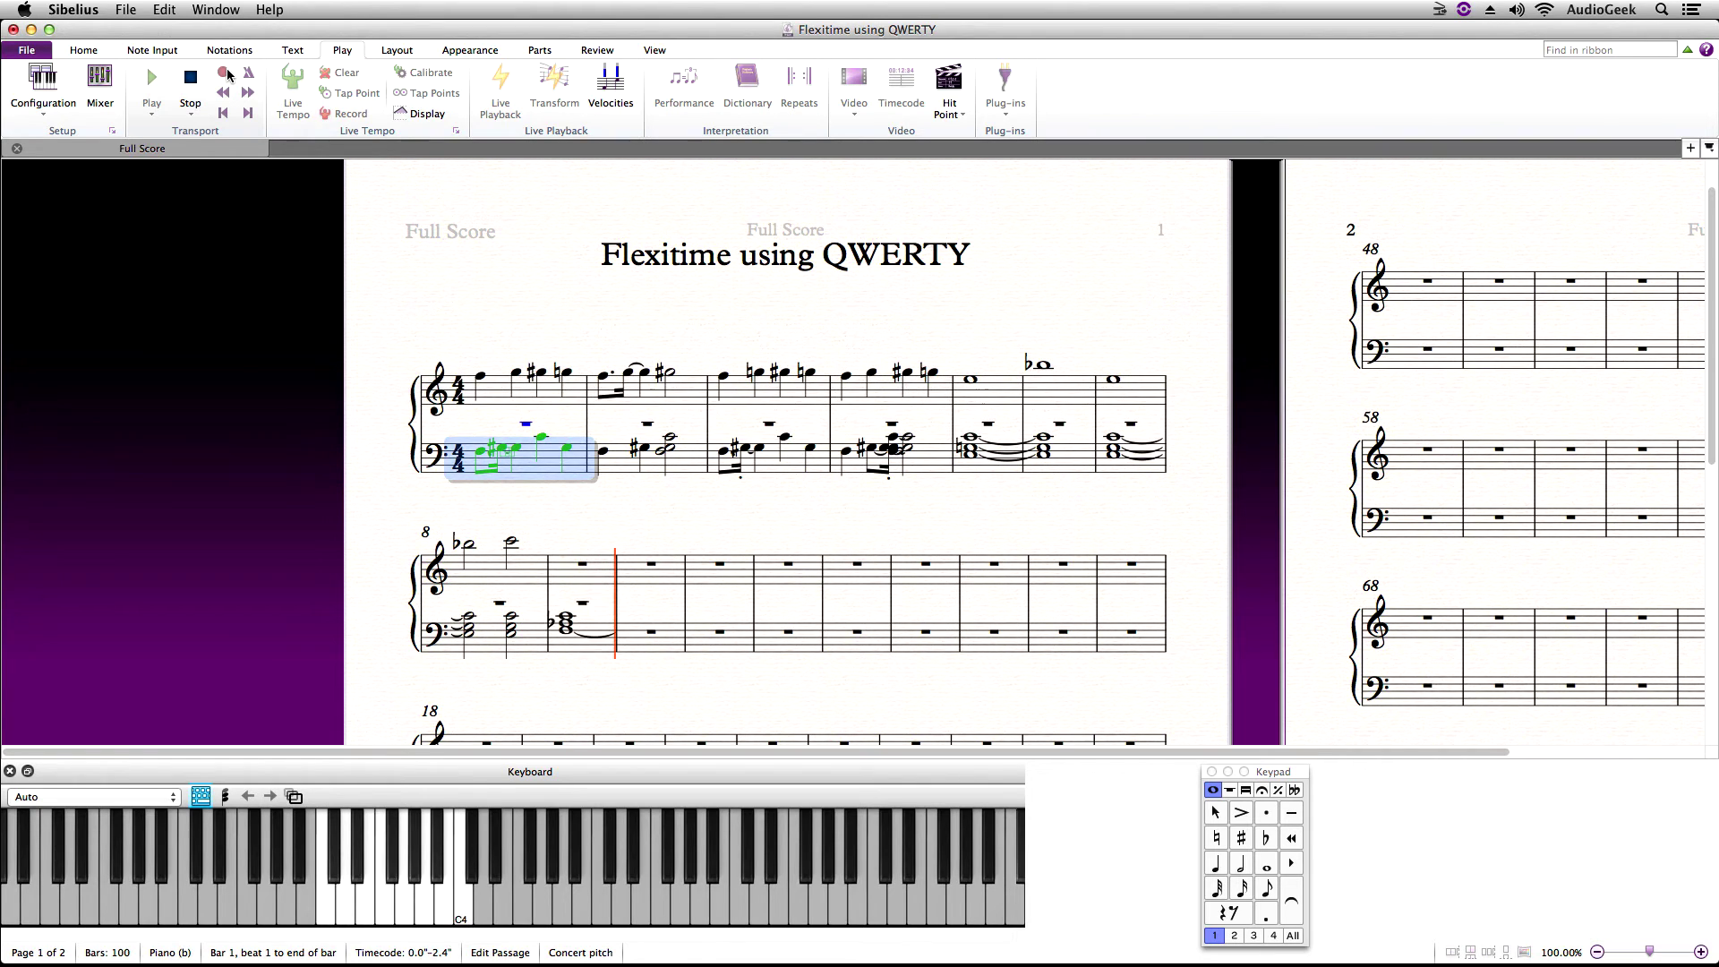
pyautogui.press('space')
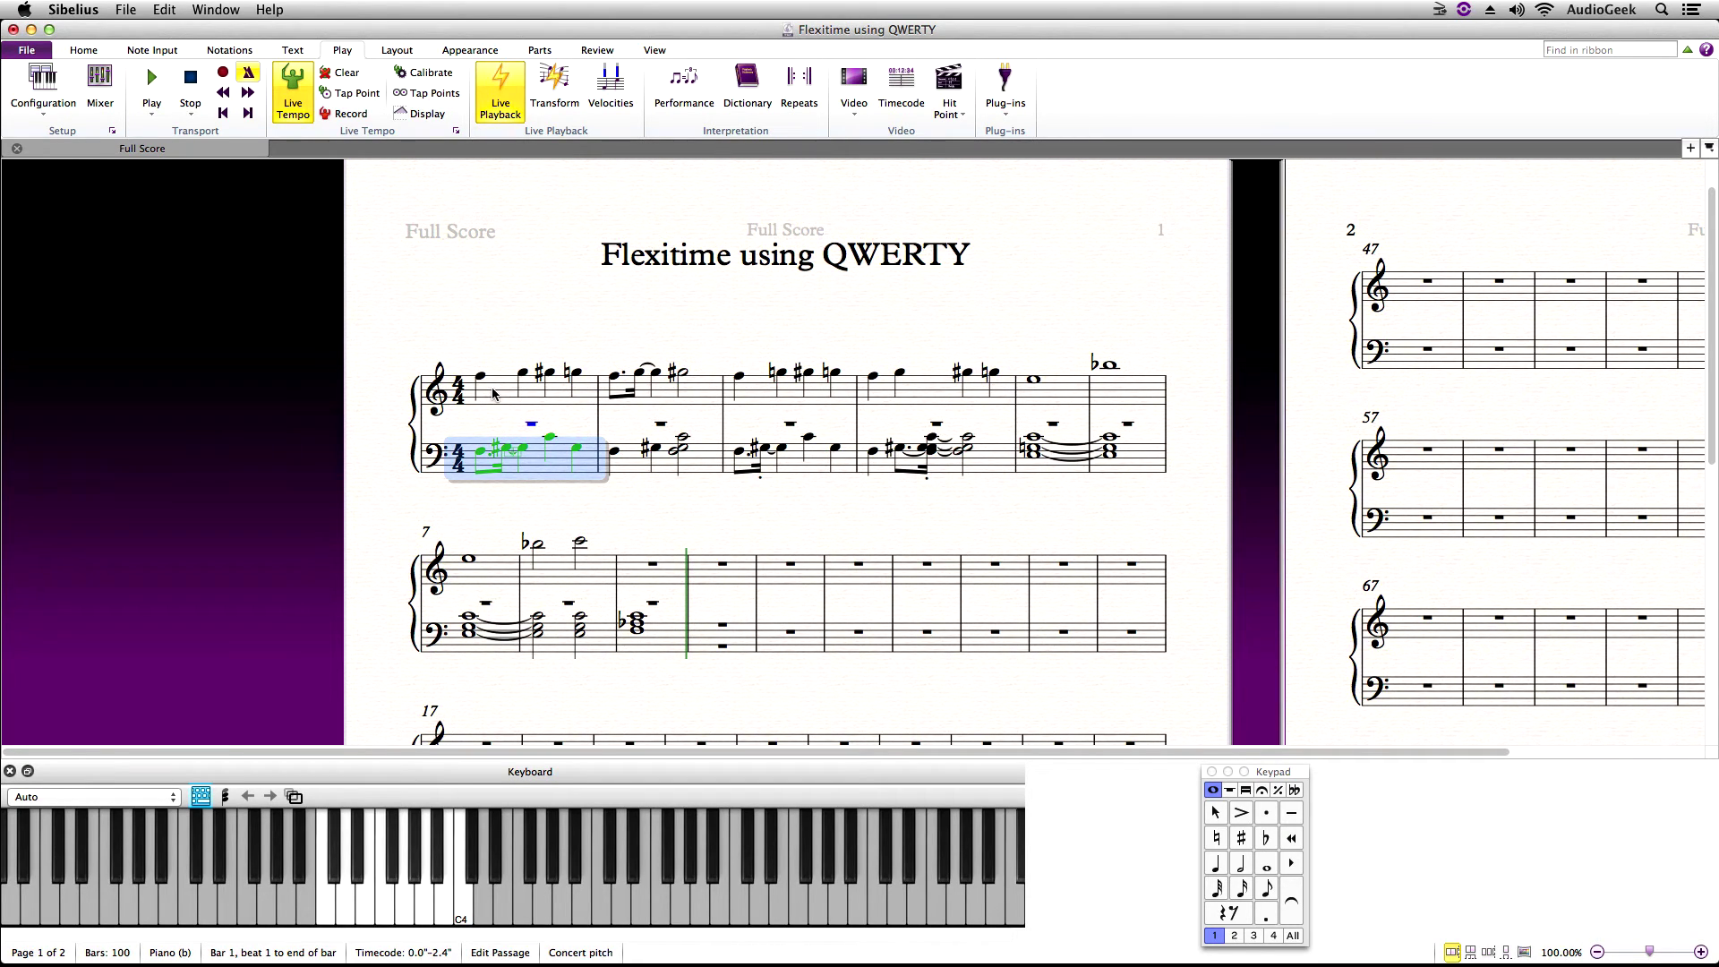
# Select bars 1–9 on both staves and open Renotate Performance's quantization unit menu.
pyautogui.keyDown('shift'); pyautogui.click(673, 644); pyautogui.keyUp('shift')
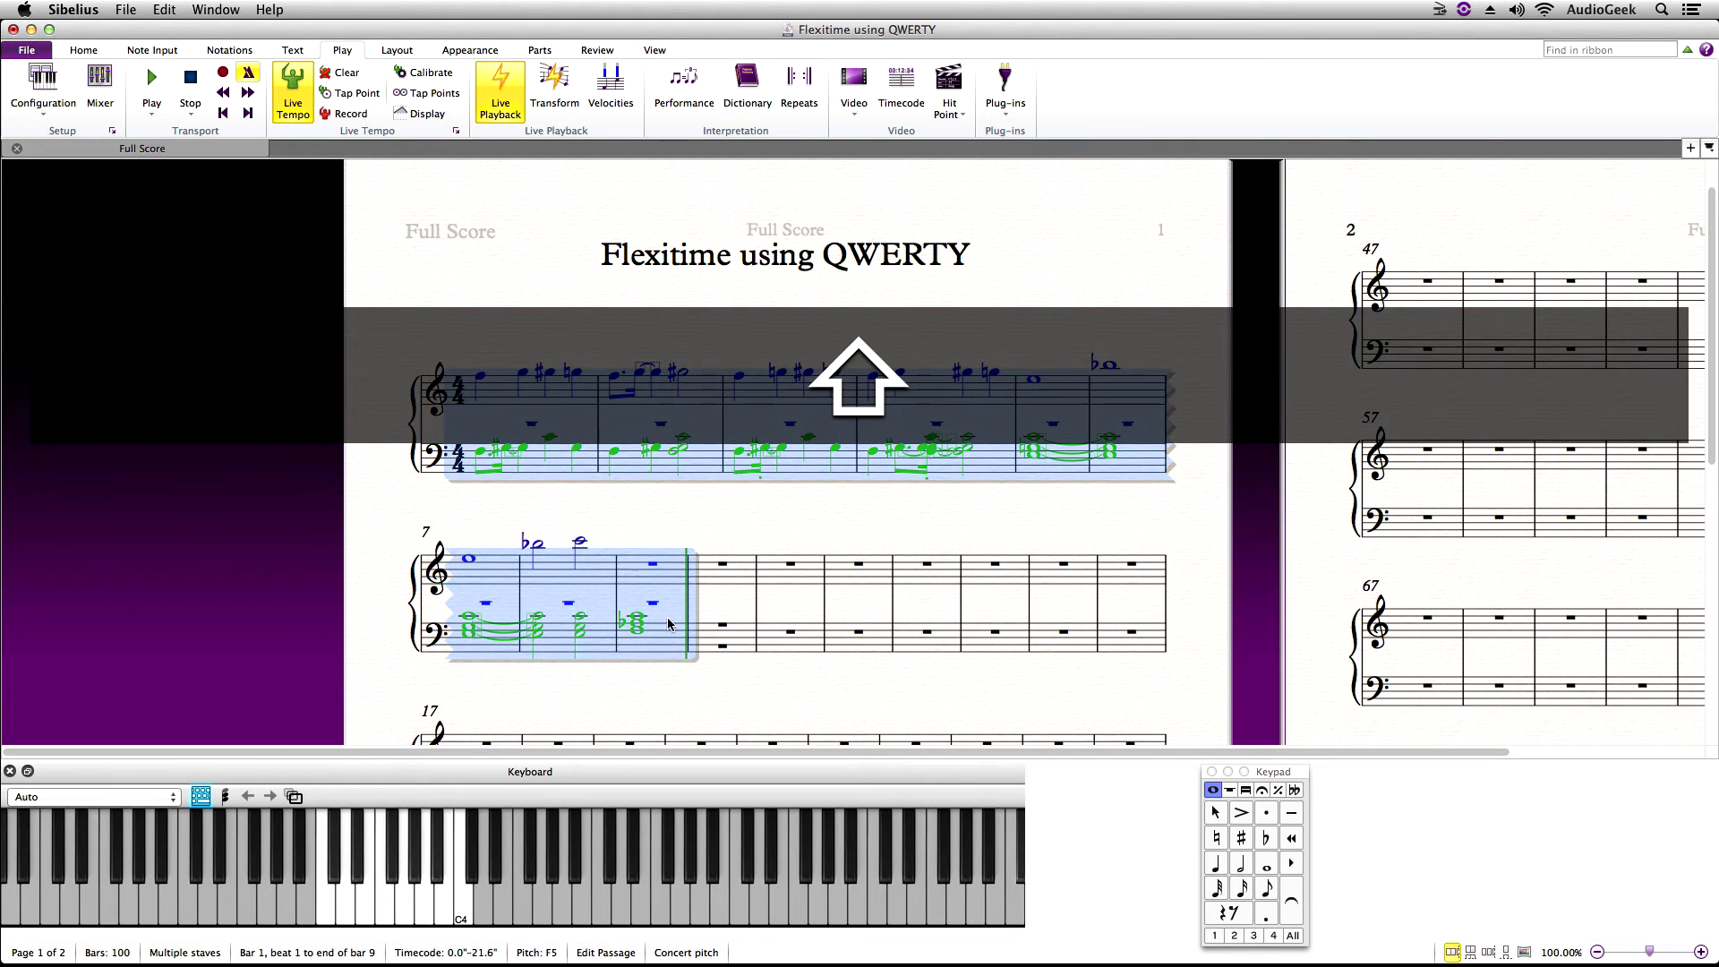
pyautogui.click(152, 51)
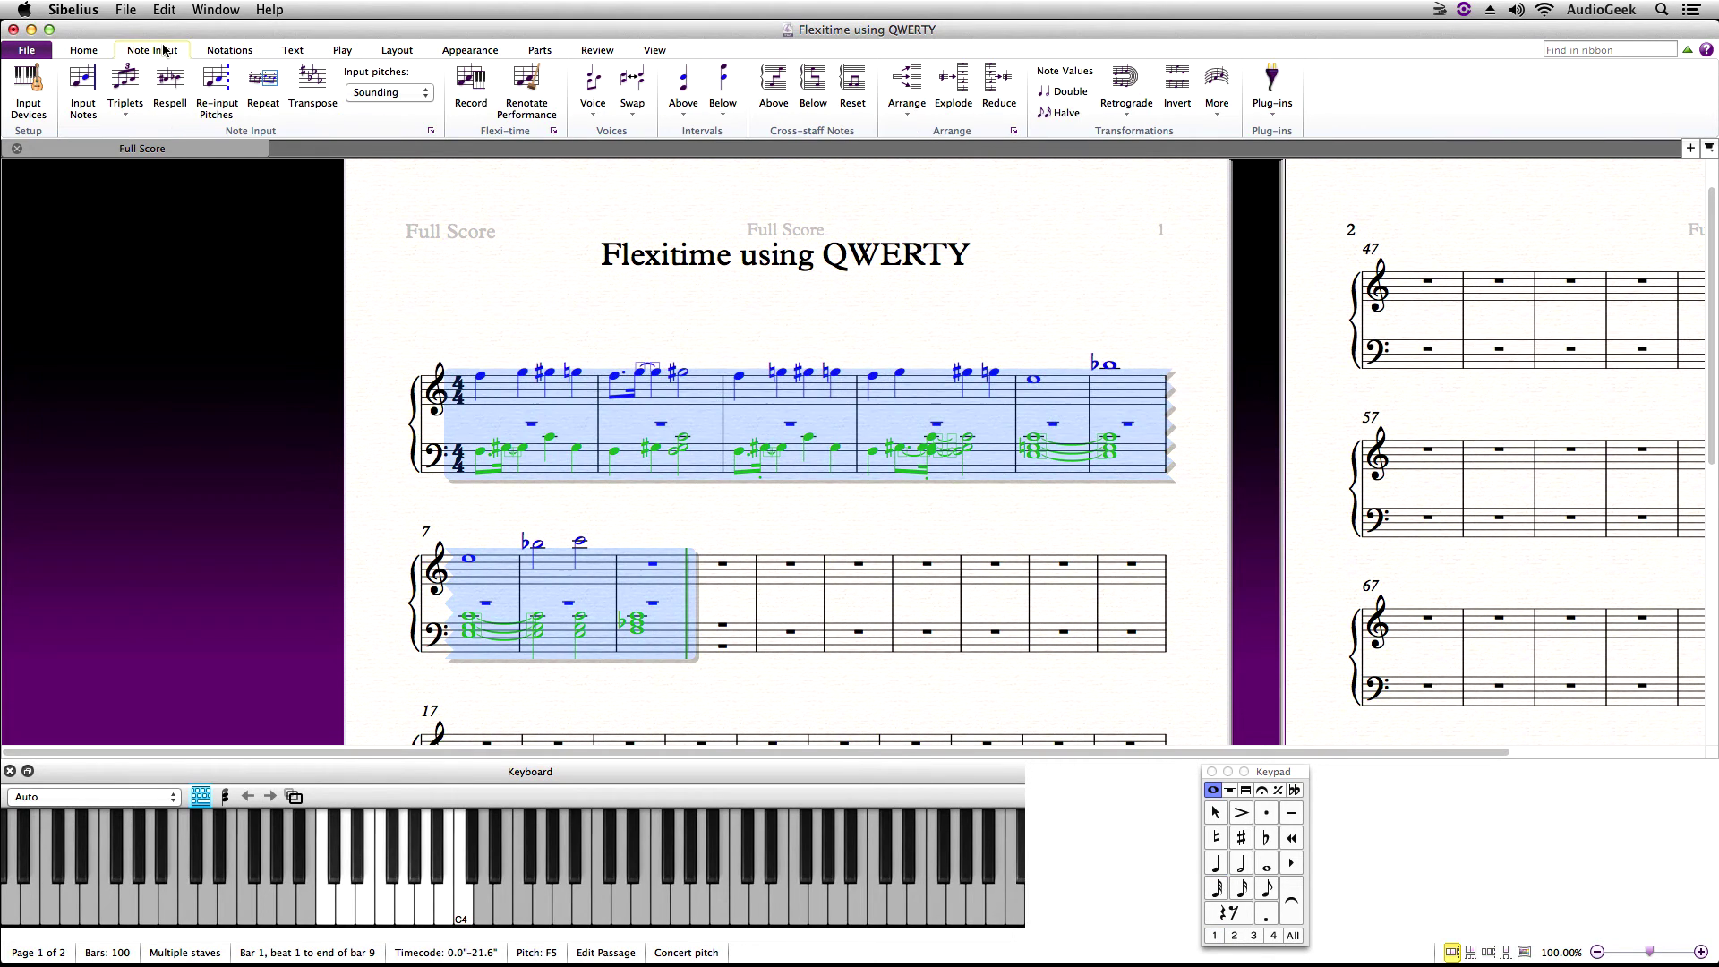
pyautogui.click(526, 107)
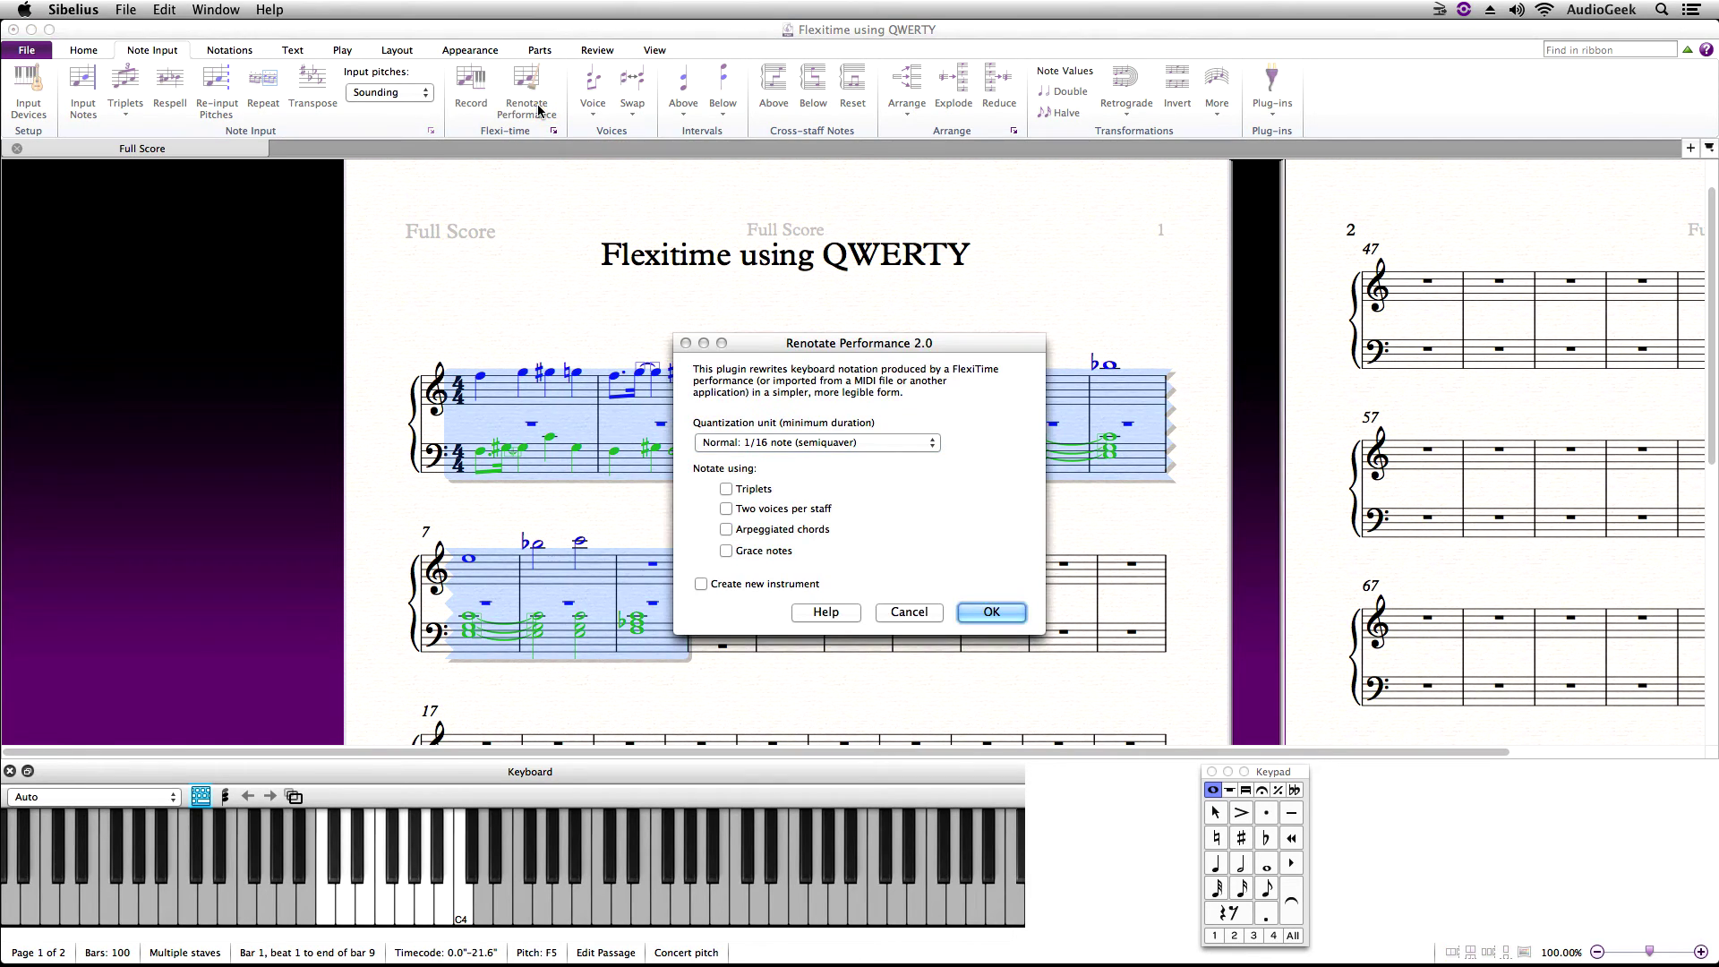
pyautogui.click(882, 443)
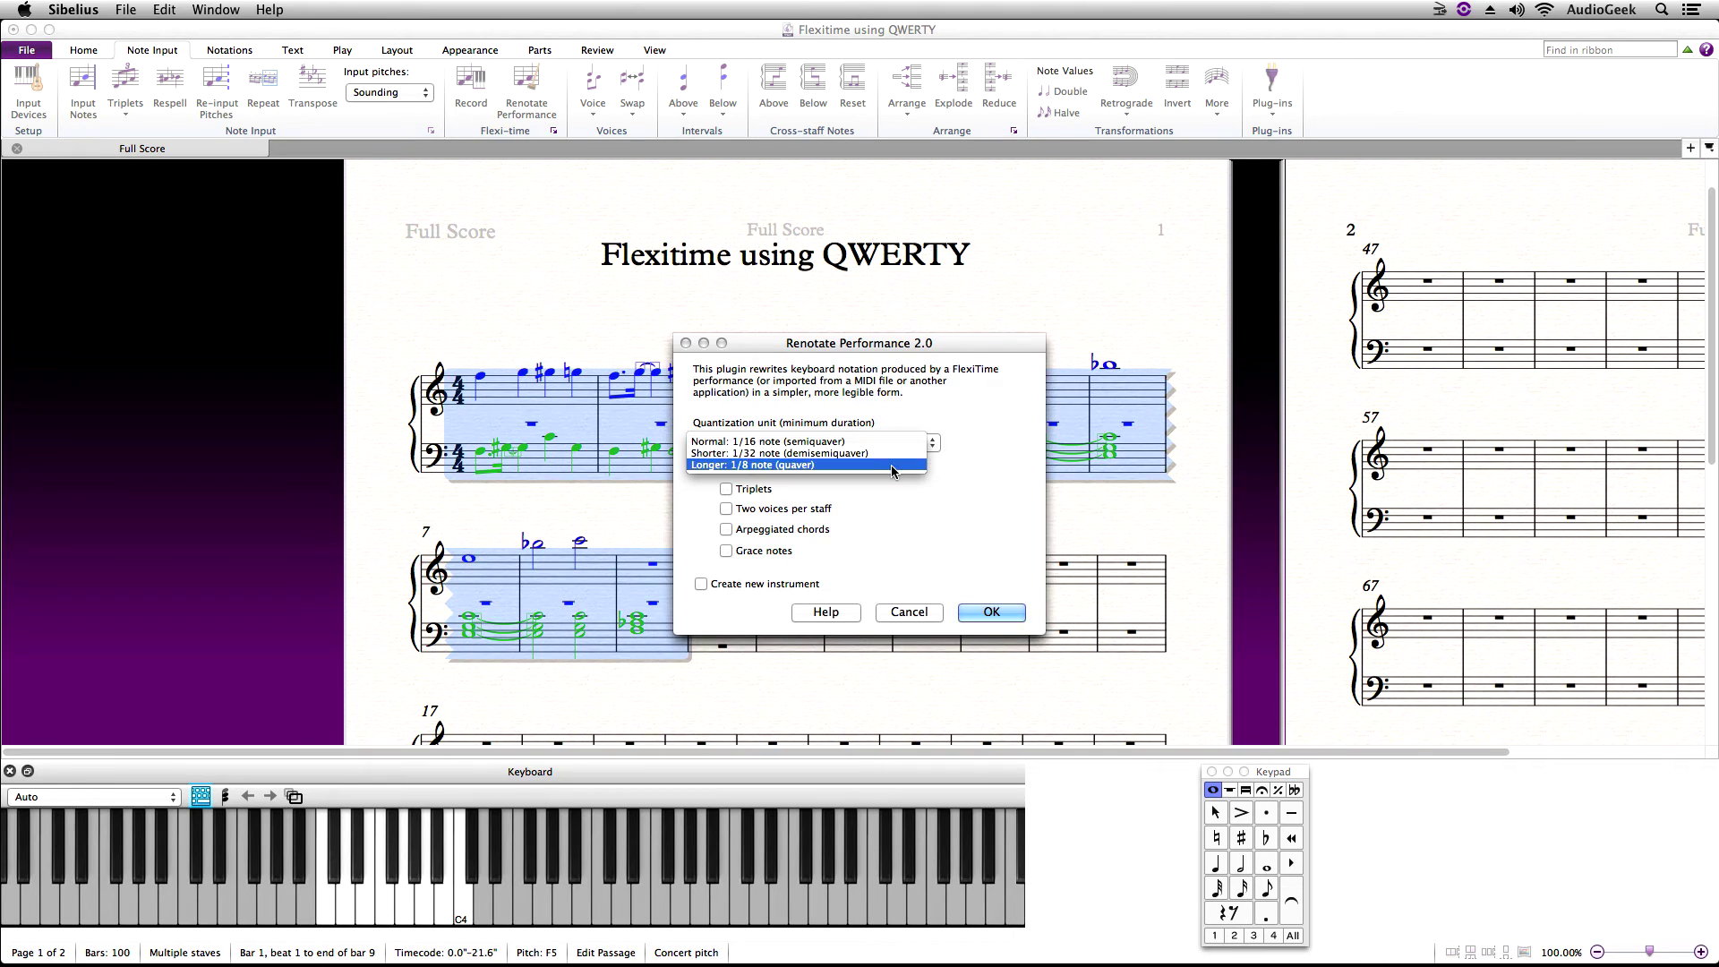